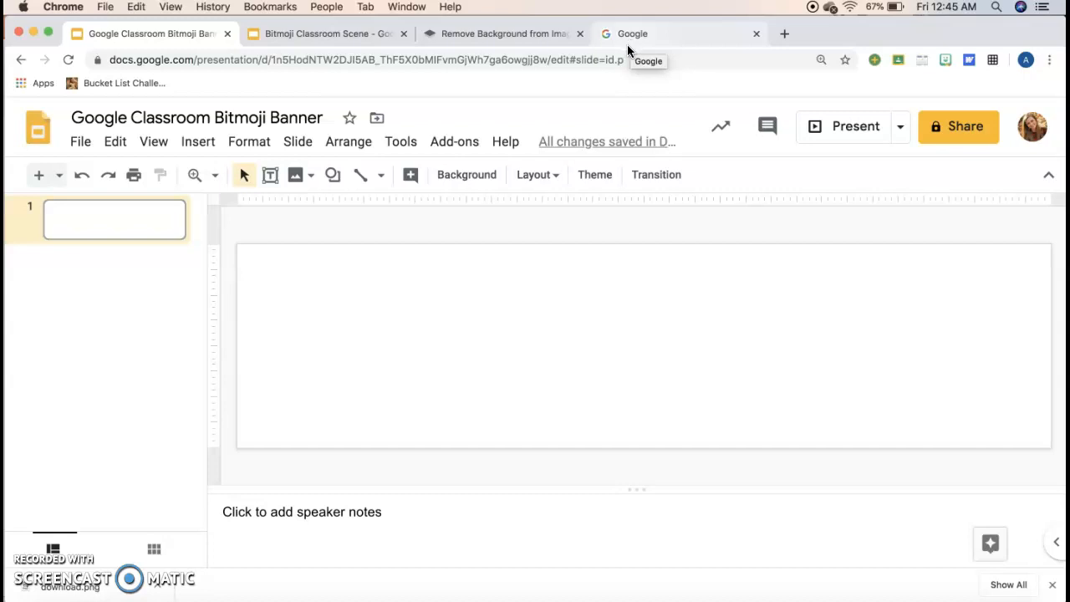
pyautogui.click(195, 148)
pyautogui.moveTo(198, 172)
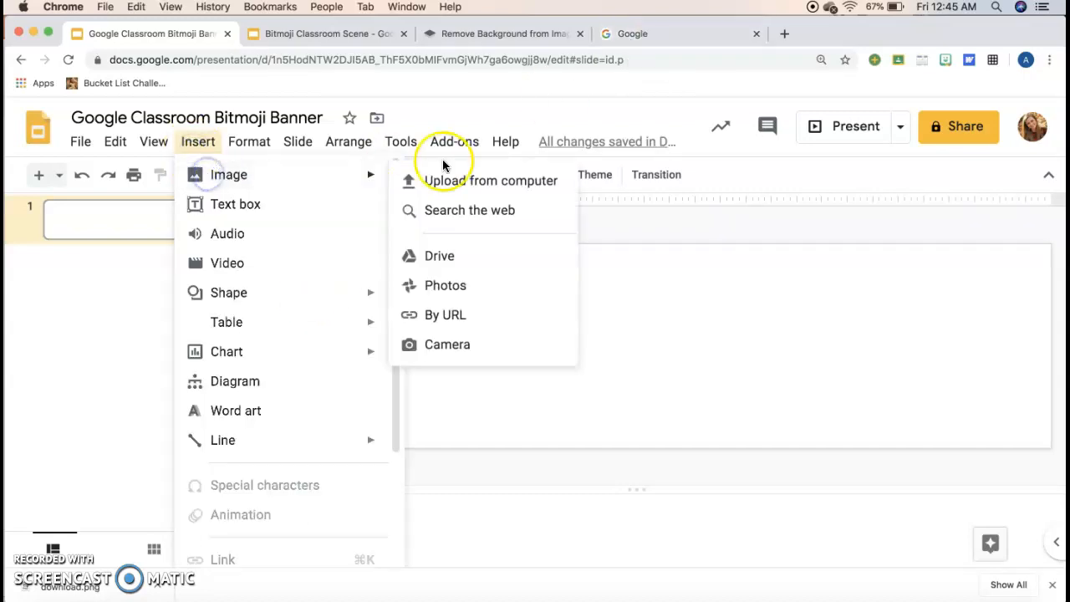
pyautogui.click(457, 189)
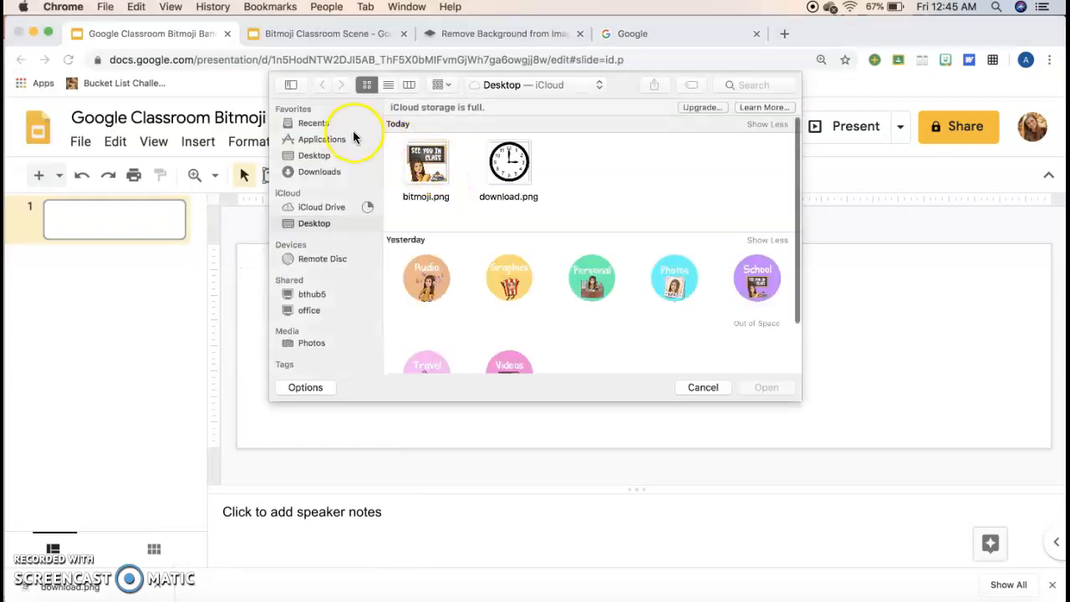
pyautogui.click(347, 129)
pyautogui.click(428, 171)
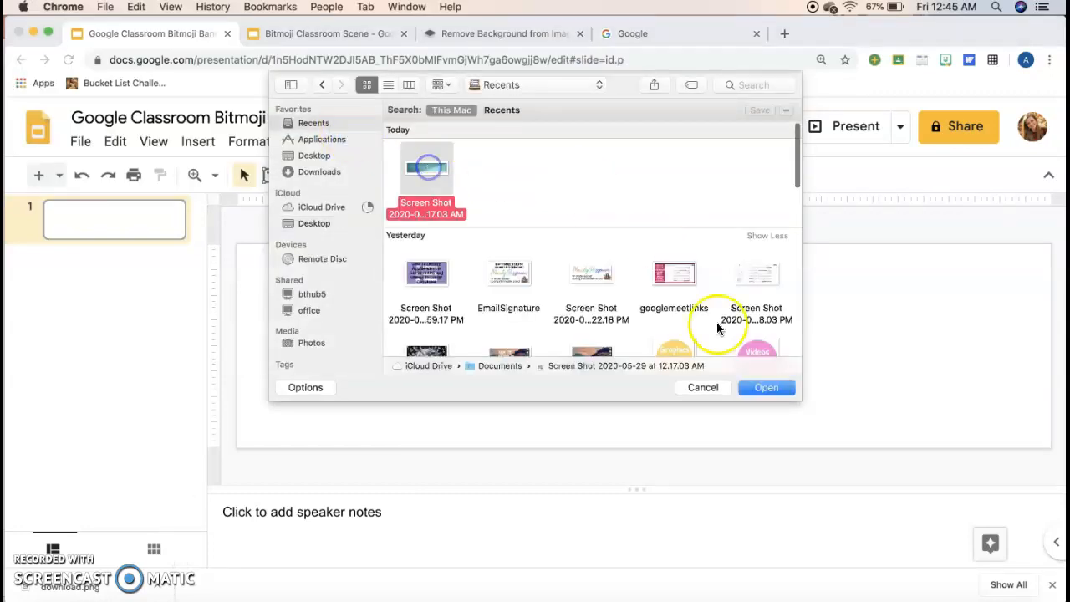
pyautogui.click(764, 387)
pyautogui.moveTo(758, 387); pyautogui.dragTo(747, 380)
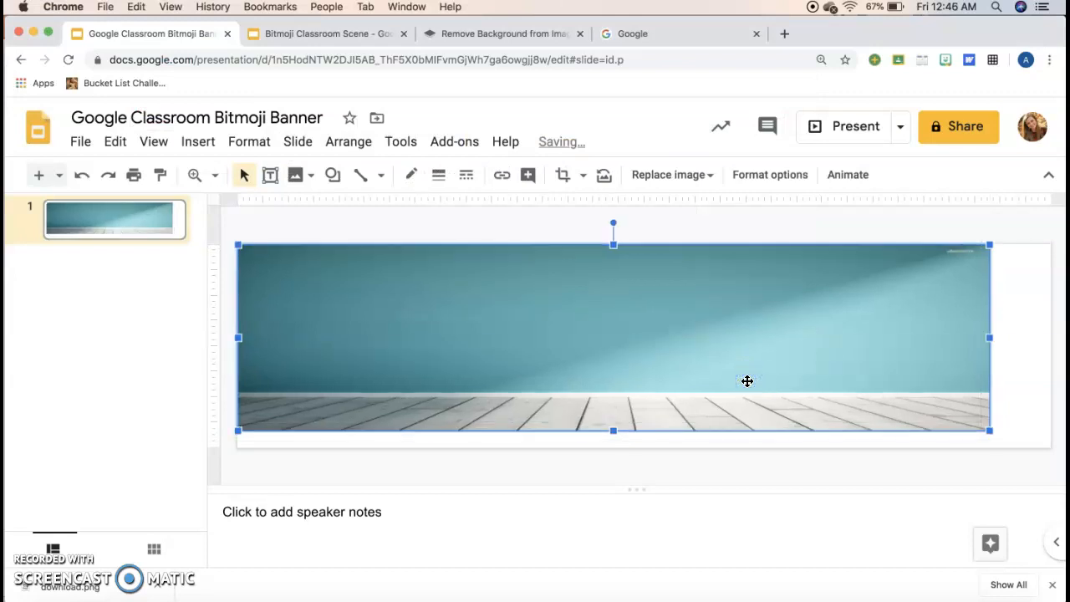
pyautogui.press('Delete')
# Set the slide background to the uploaded image Screen Shot 2020-05-29 at 12.17.03 AM.
pyautogui.click(483, 178)
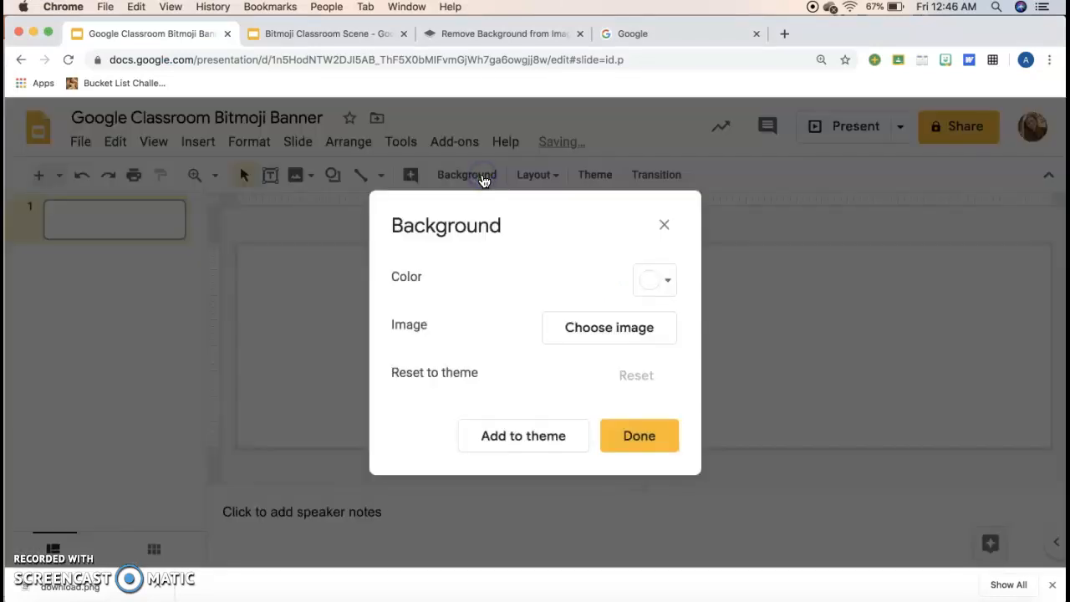
pyautogui.click(595, 332)
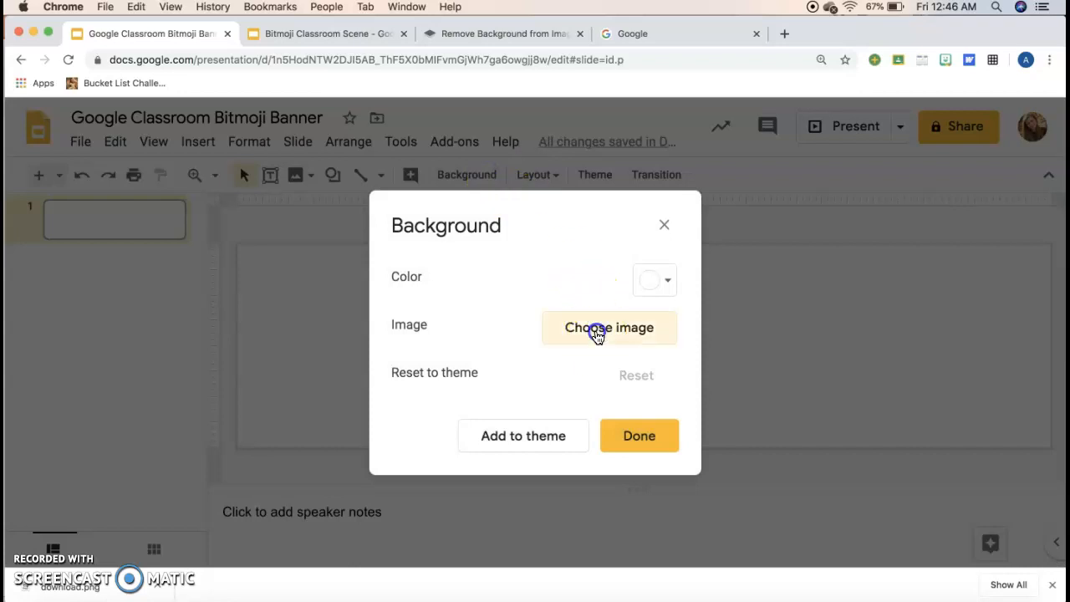
pyautogui.click(523, 457)
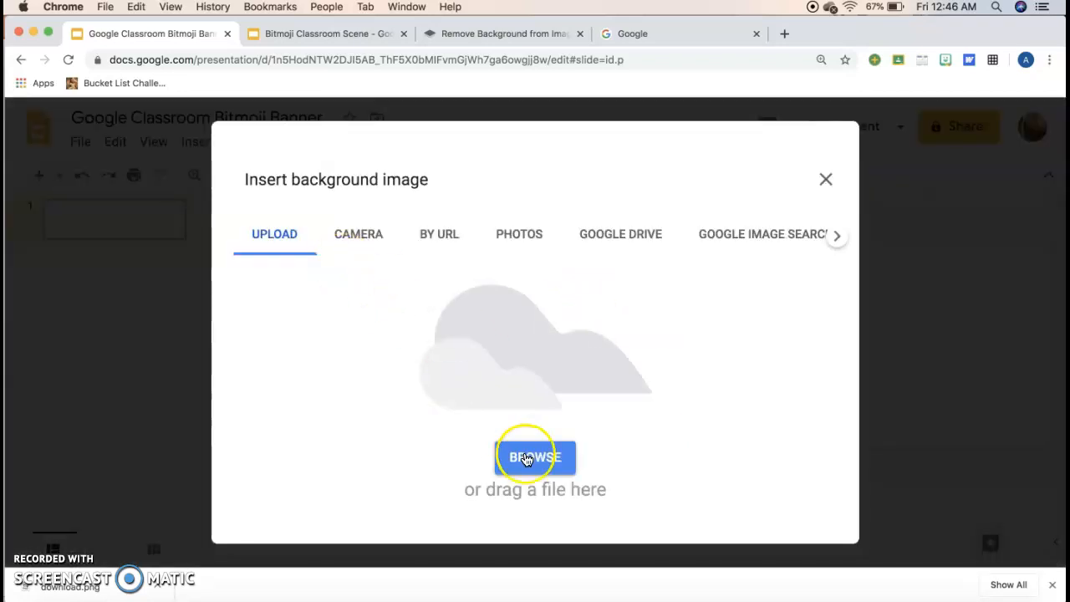
pyautogui.click(423, 165)
pyautogui.click(786, 390)
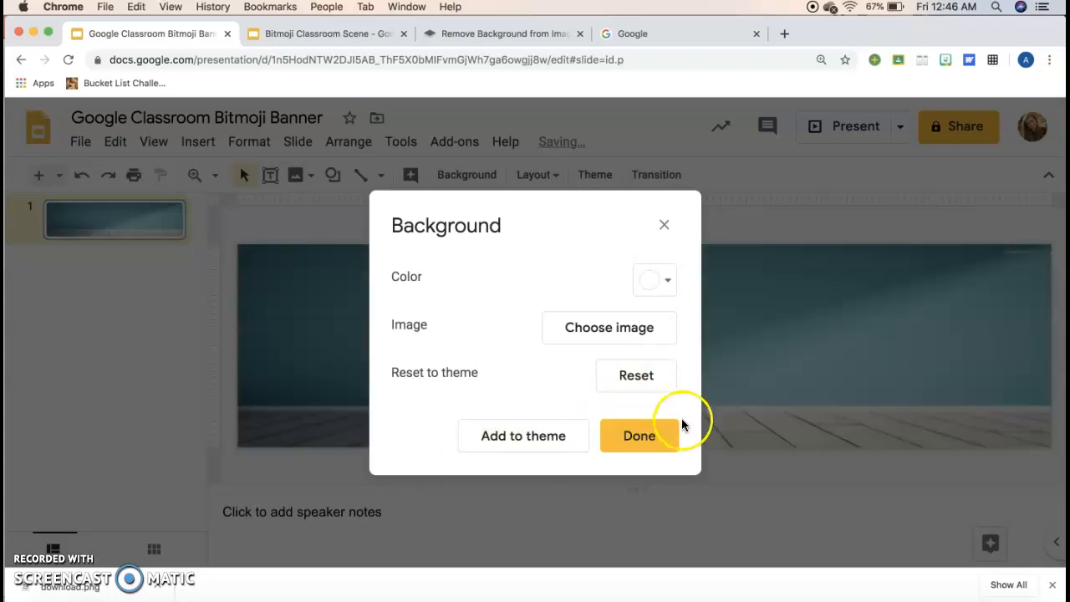
pyautogui.click(667, 444)
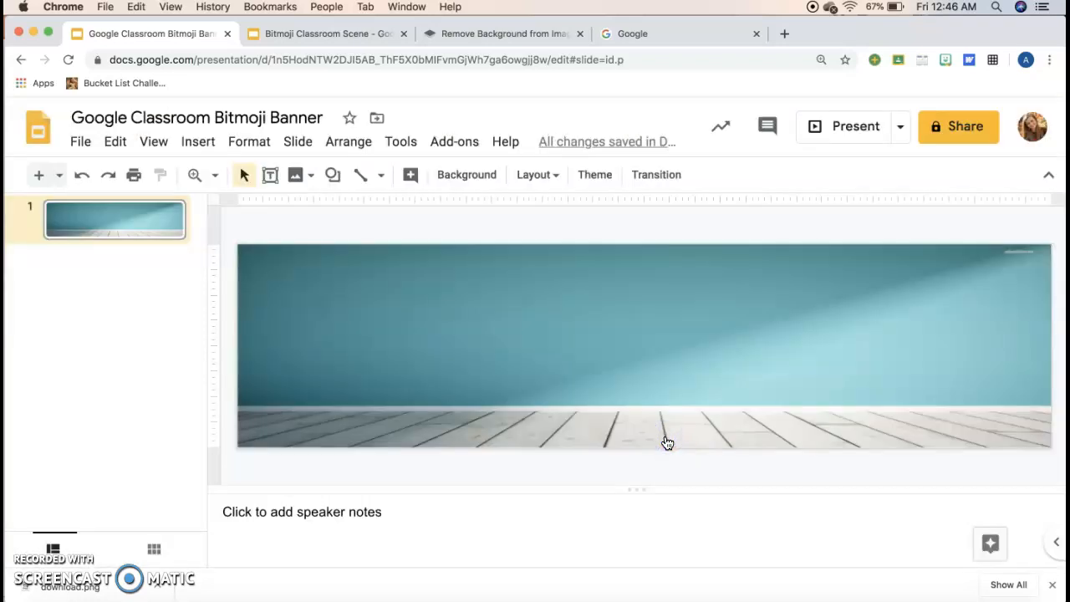
pyautogui.moveTo(634, 399); pyautogui.dragTo(657, 364)
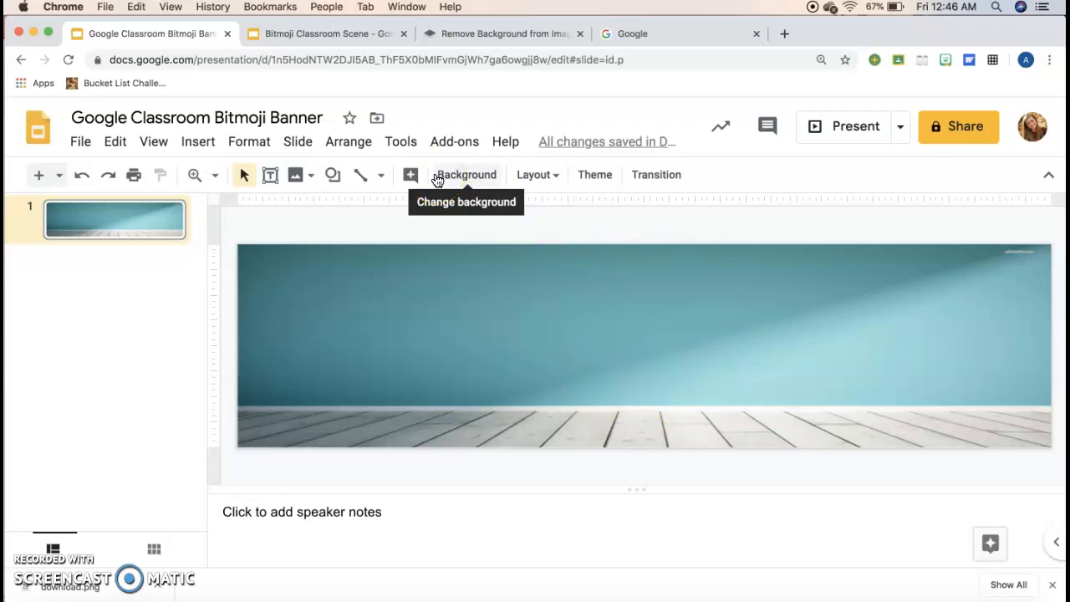
# Search the web for images of "transparent whiteboard" and insert the whiteboard with red markers and a black eraser.
pyautogui.click(191, 153)
pyautogui.click(215, 178)
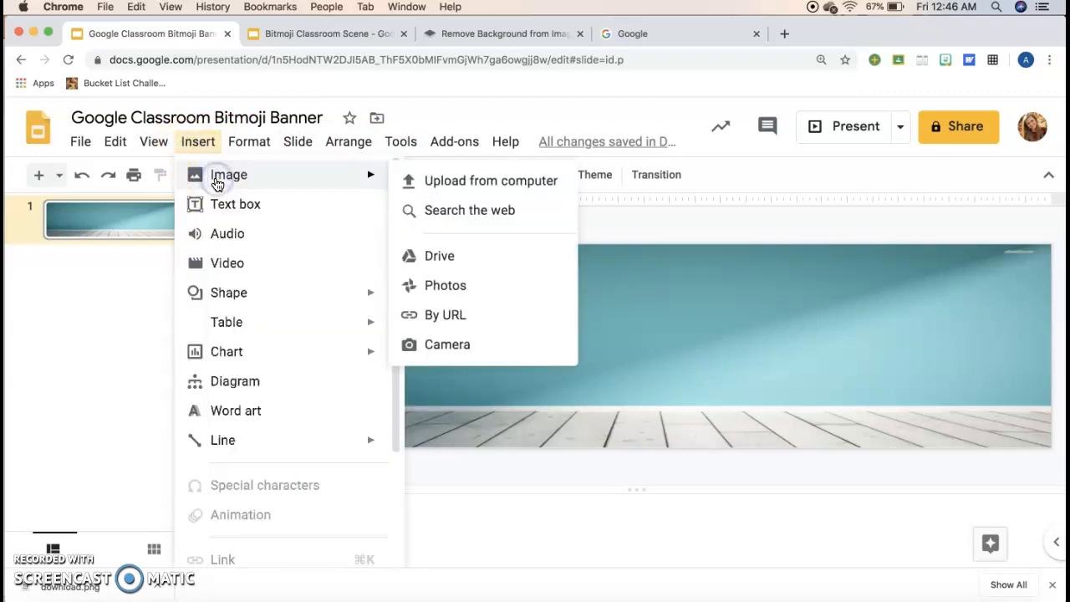
pyautogui.click(467, 210)
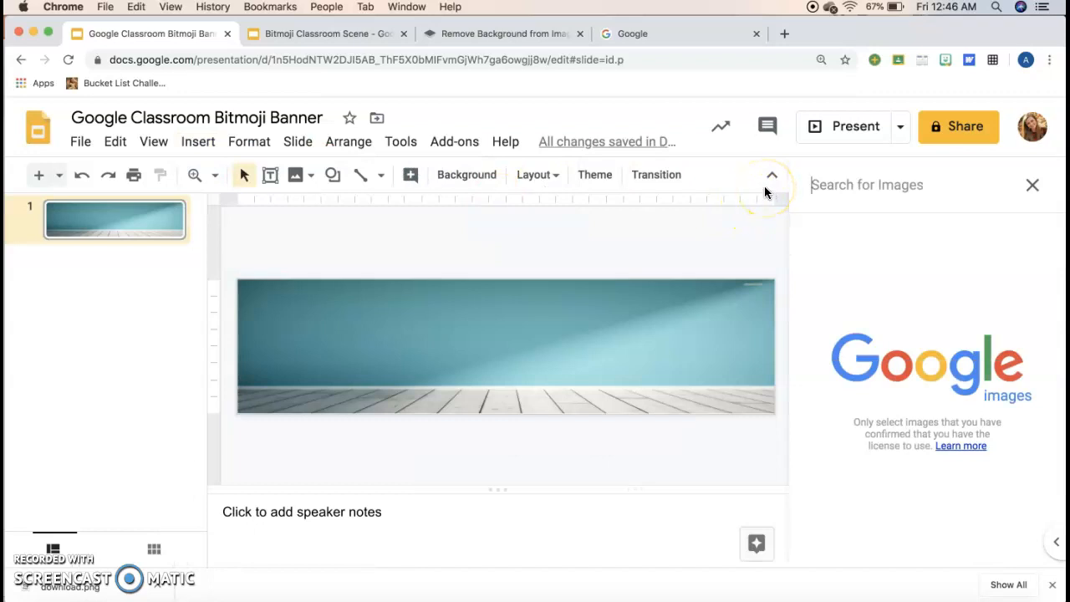
pyautogui.write('transparent')
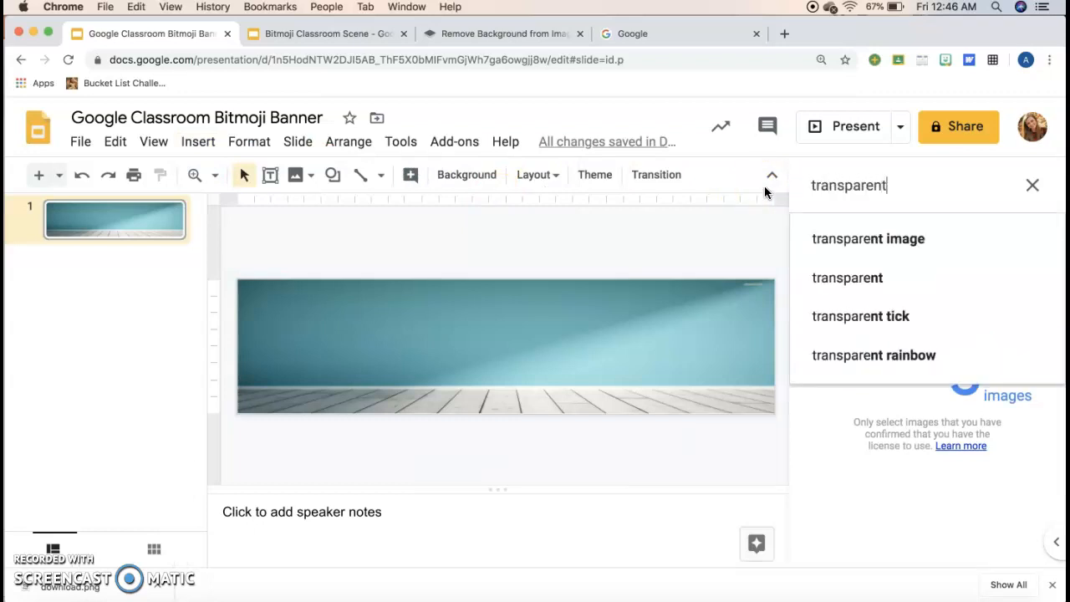
pyautogui.write(' whiteboard')
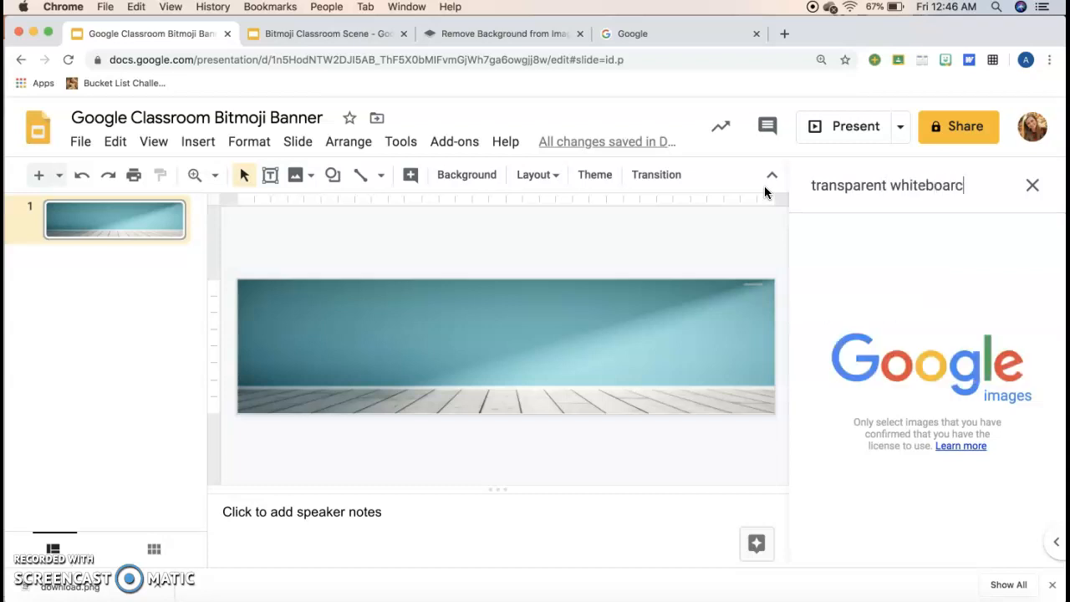
pyautogui.press('Return')
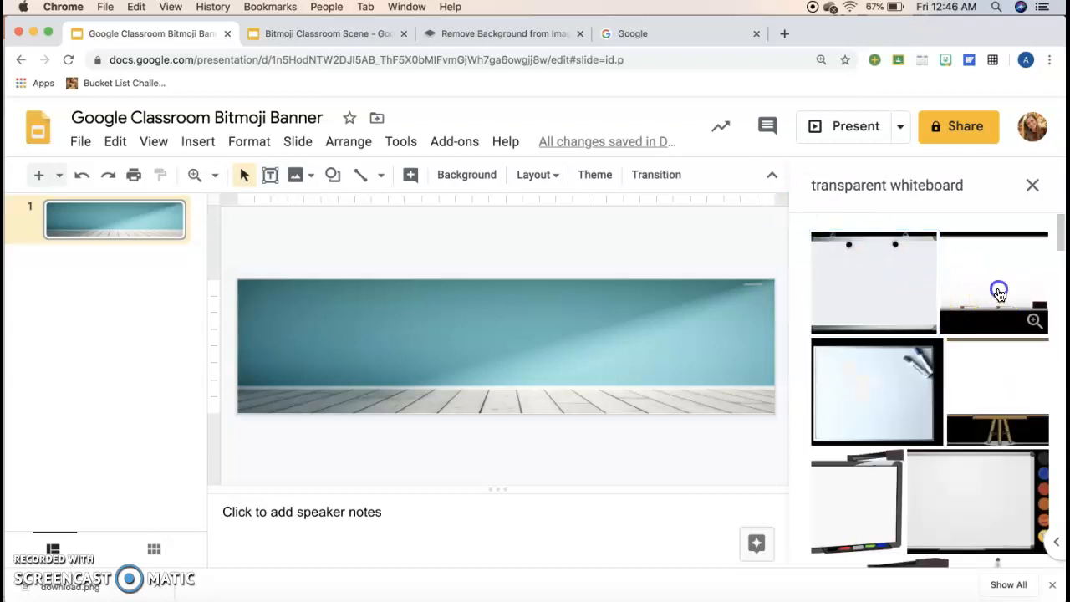
pyautogui.click(1024, 299)
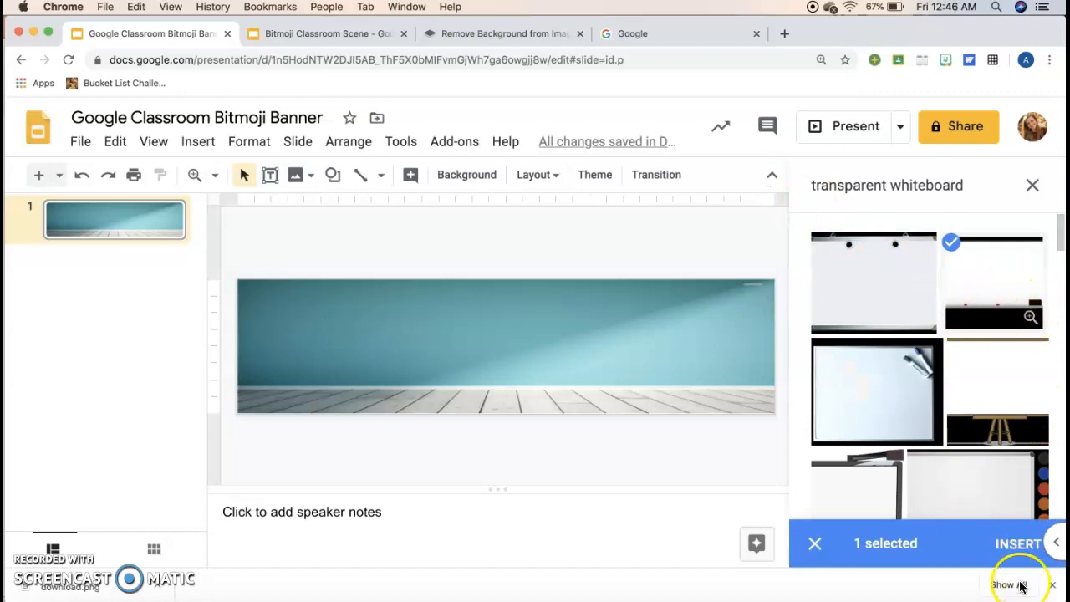
pyautogui.click(1019, 544)
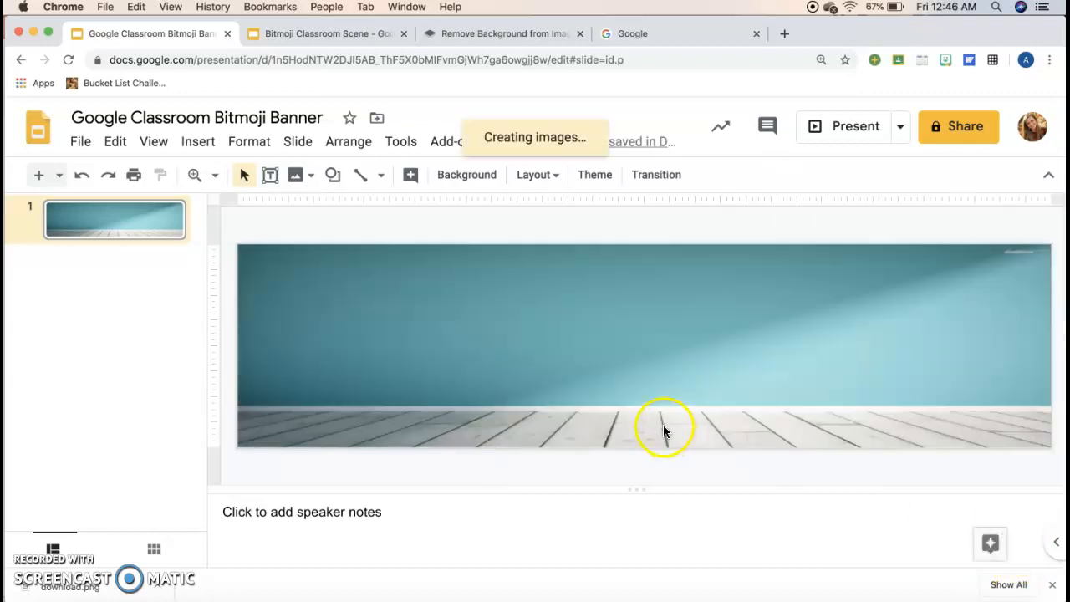
# Shrink the whiteboard image and position it on the teal wall near the middle of the banner.
pyautogui.moveTo(436, 385); pyautogui.dragTo(680, 390)
pyautogui.moveTo(518, 431); pyautogui.dragTo(554, 407)
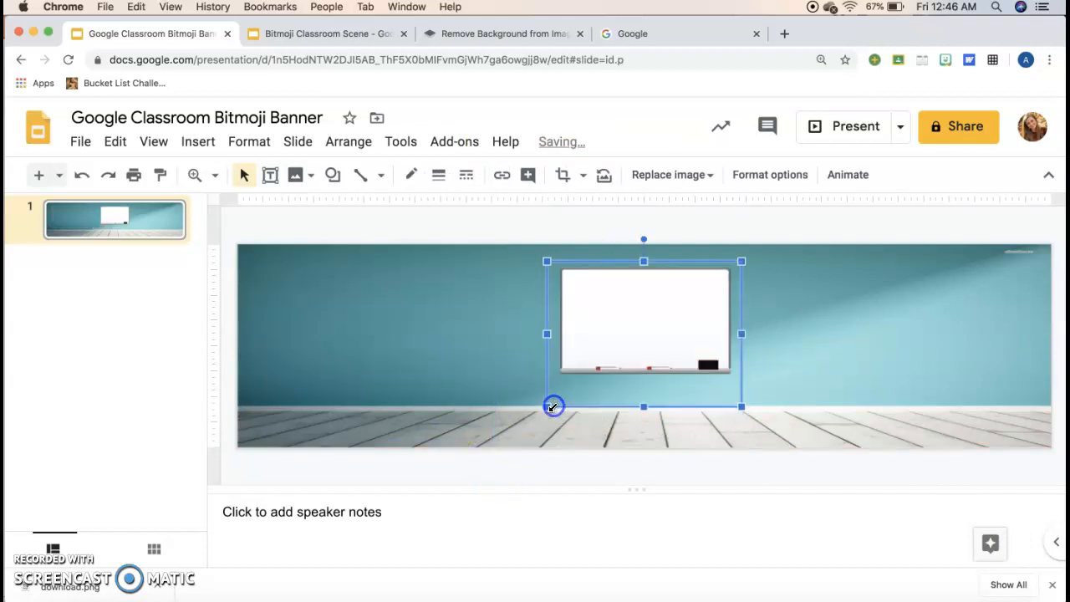
pyautogui.moveTo(630, 342)
pyautogui.mouseDown()
pyautogui.moveTo(612, 348)
pyautogui.moveTo(616, 332)
pyautogui.mouseUp()
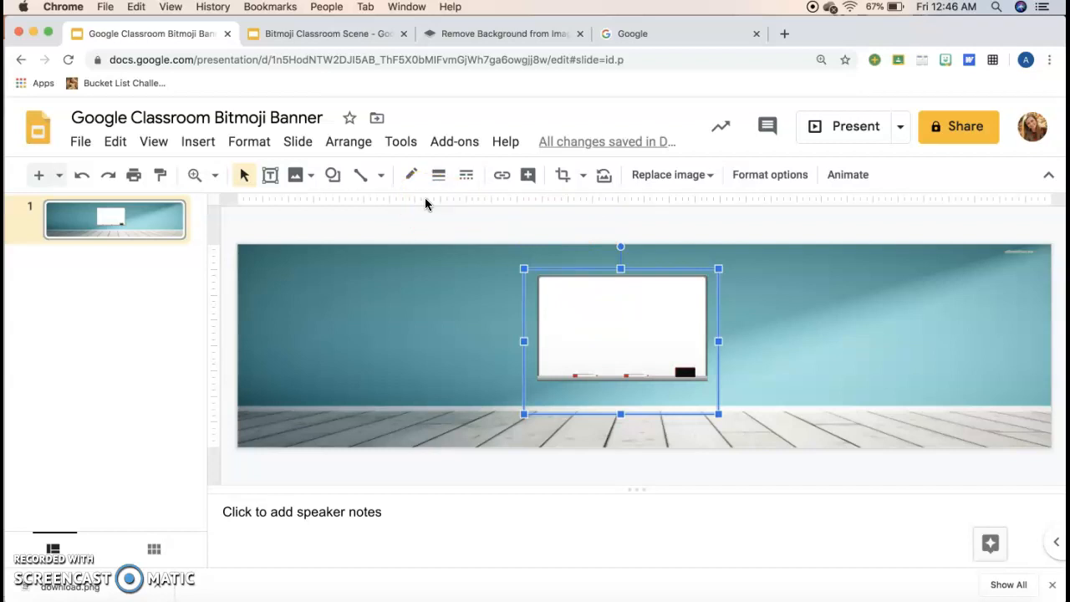
# Switch to Google and run an image search for "couch clipart".
pyautogui.click(640, 34)
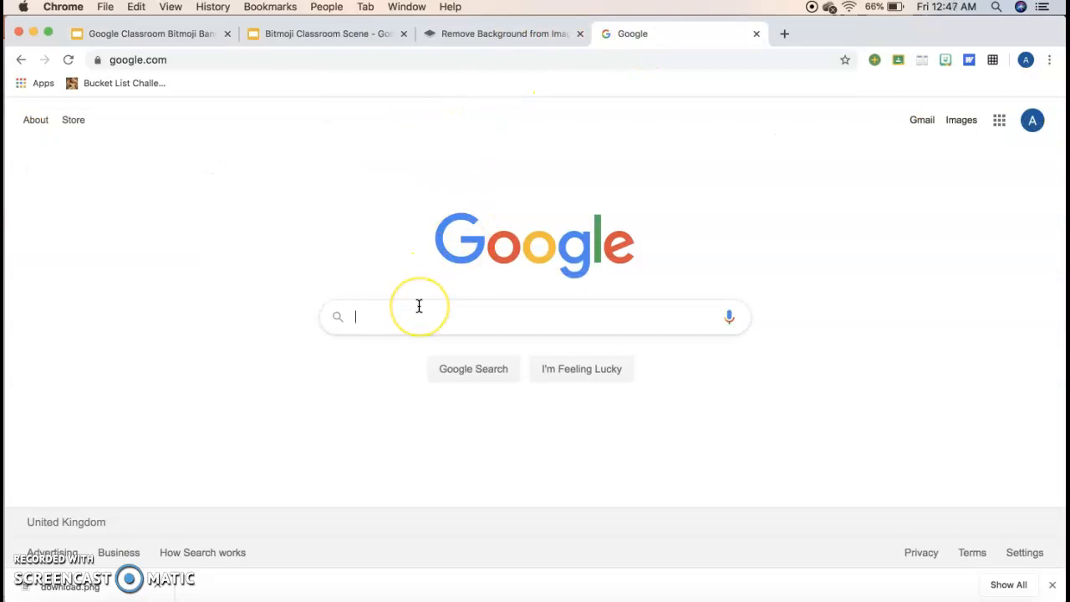
pyautogui.write('couch clipart')
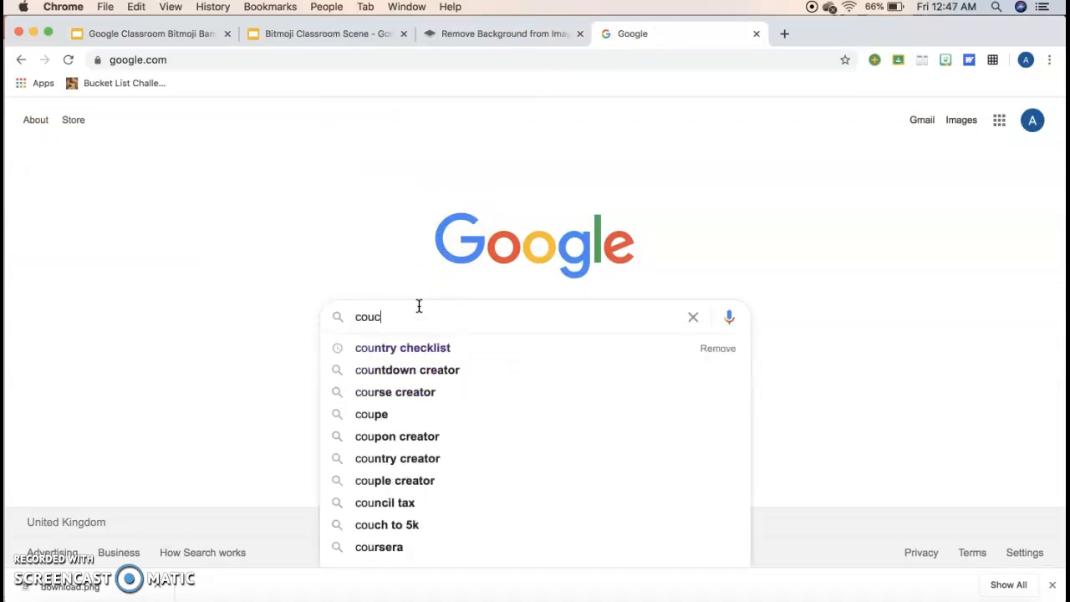
pyautogui.press('Return')
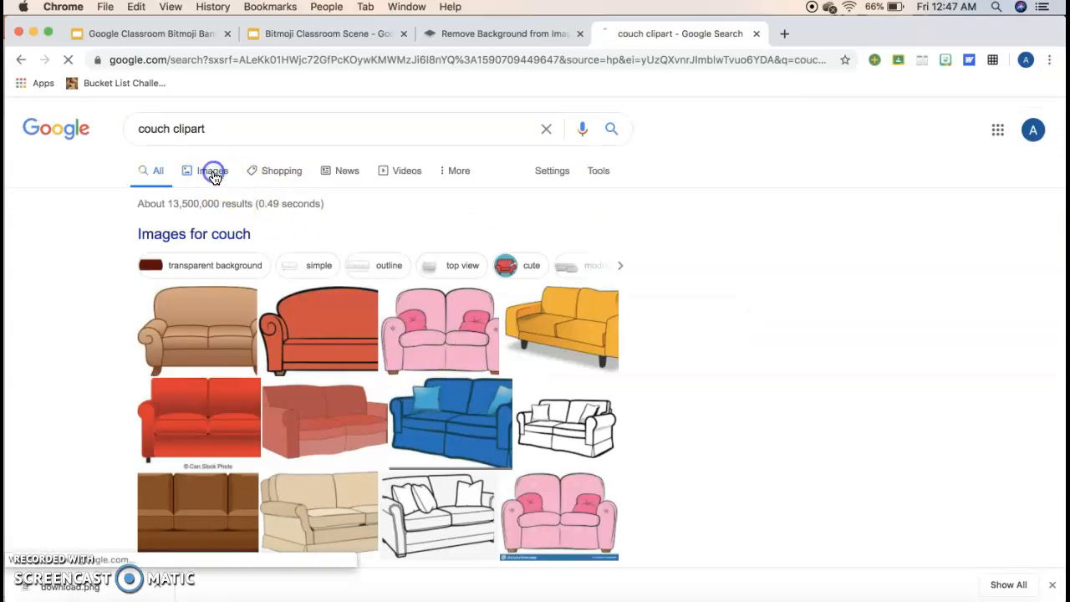
pyautogui.click(210, 172)
# Find the blue three-seat ClipartBarn couch with brown legs among the results and copy its image.
pyautogui.scroll(-3, 382, 393)
pyautogui.scroll(-5, 382, 393)
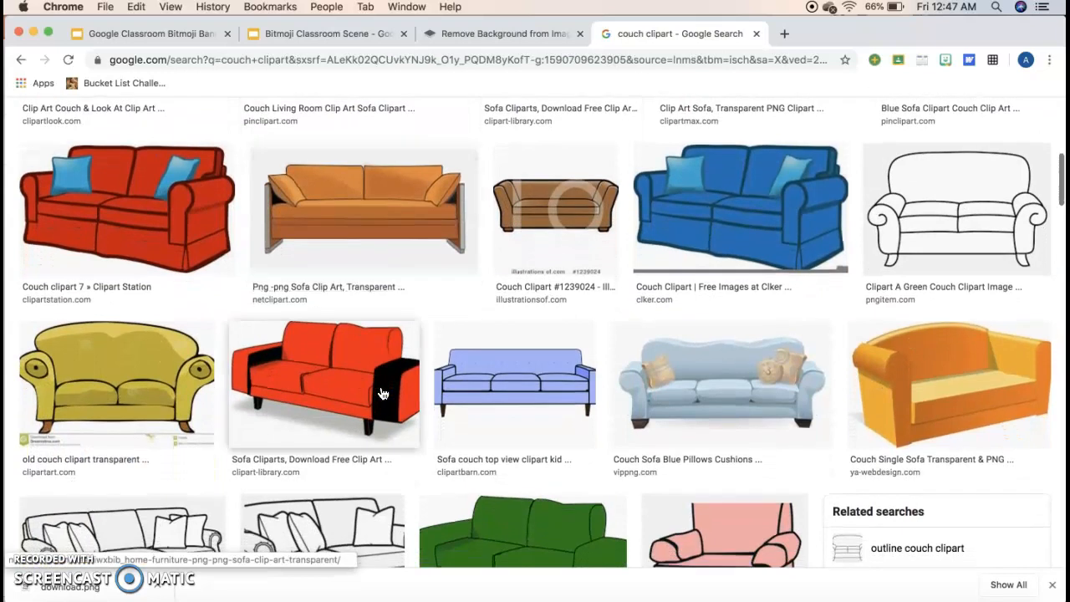
pyautogui.click(518, 382)
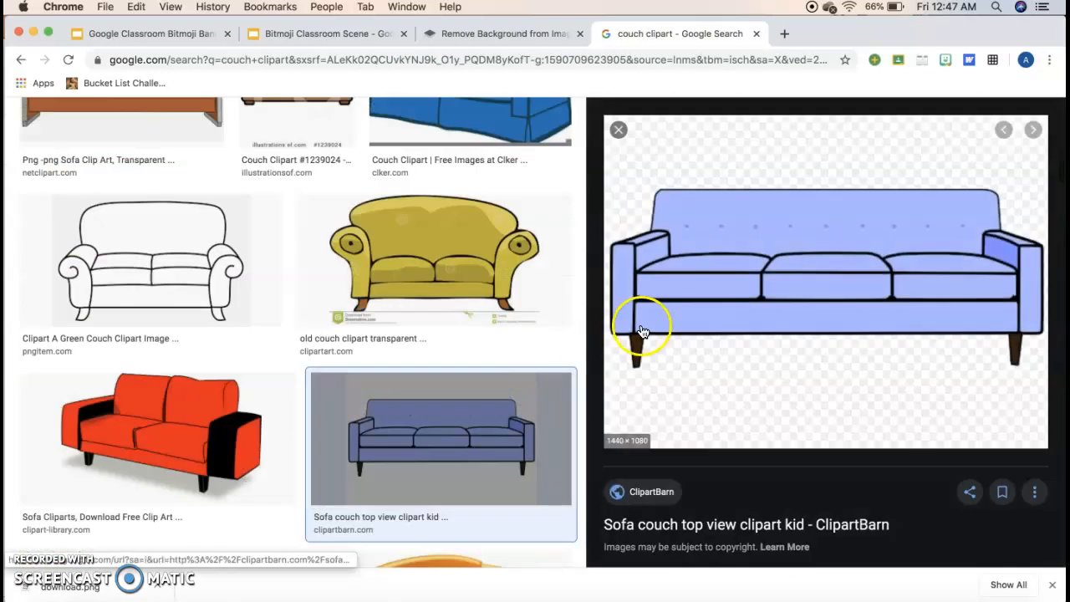
pyautogui.rightClick(712, 373)
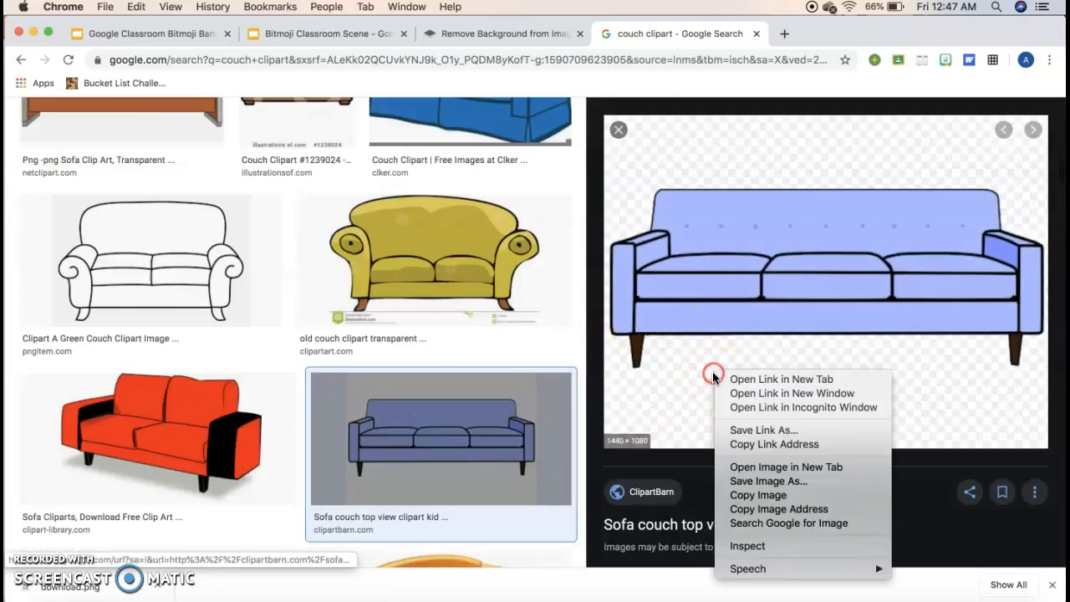
pyautogui.click(770, 500)
# Paste the blue couch into the banner slide, shrink it, and place it on the floor left of the whiteboard.
pyautogui.click(174, 34)
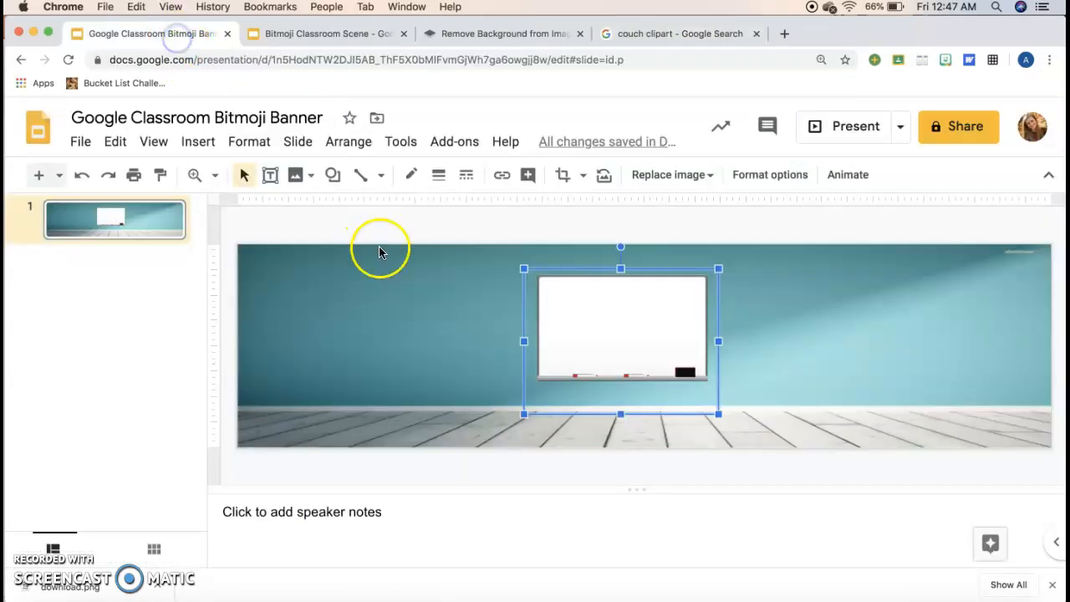
pyautogui.rightClick(378, 251)
pyautogui.click(418, 247)
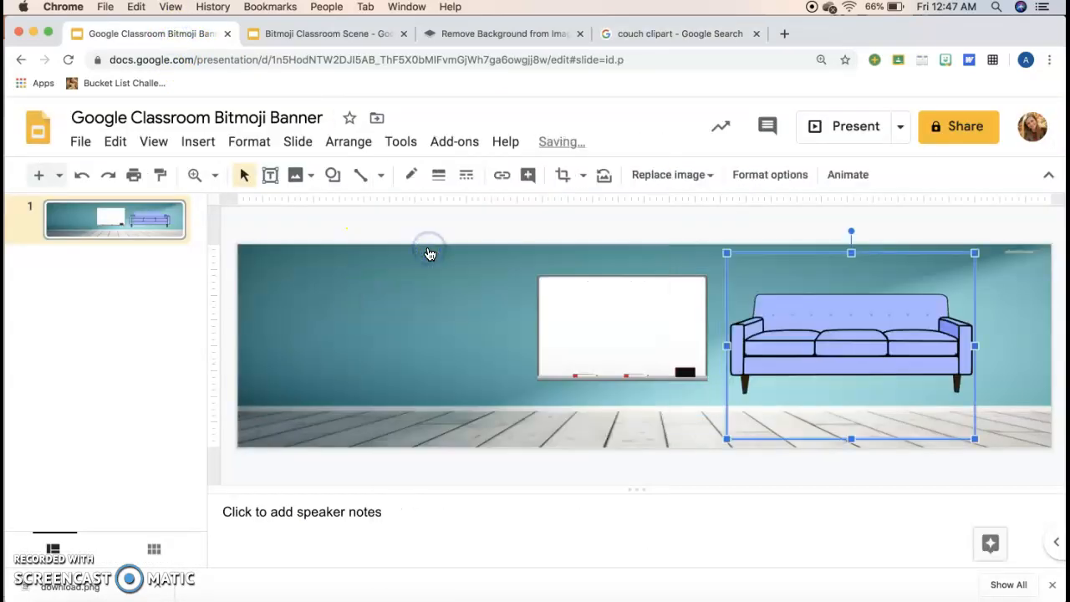
pyautogui.moveTo(726, 440); pyautogui.dragTo(815, 371)
pyautogui.moveTo(878, 335); pyautogui.dragTo(373, 395)
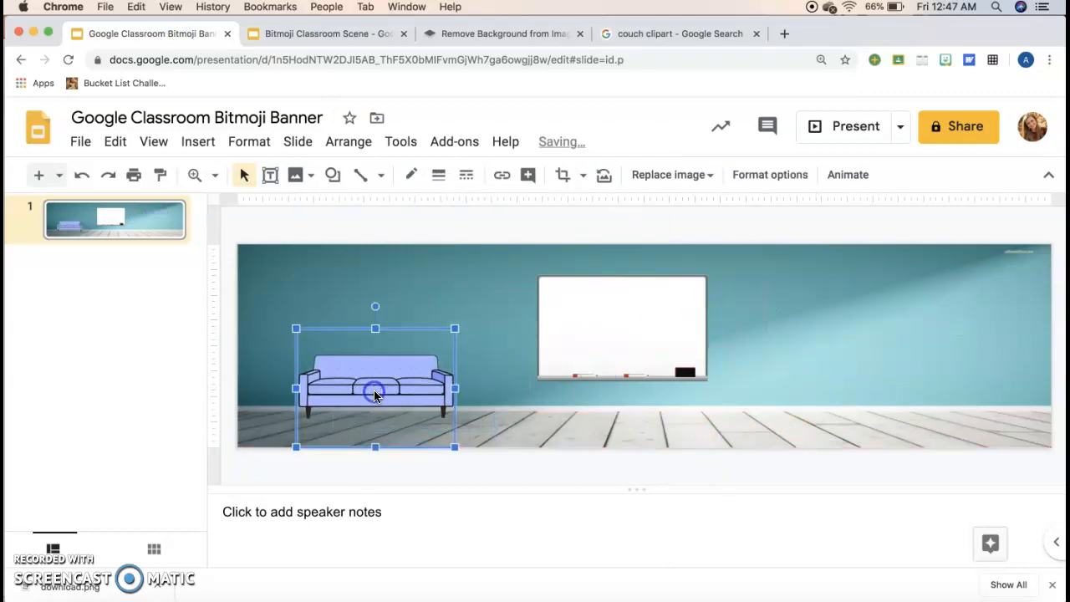
# Return to Google Images and replace the couch search with "clock clipart".
pyautogui.click(674, 37)
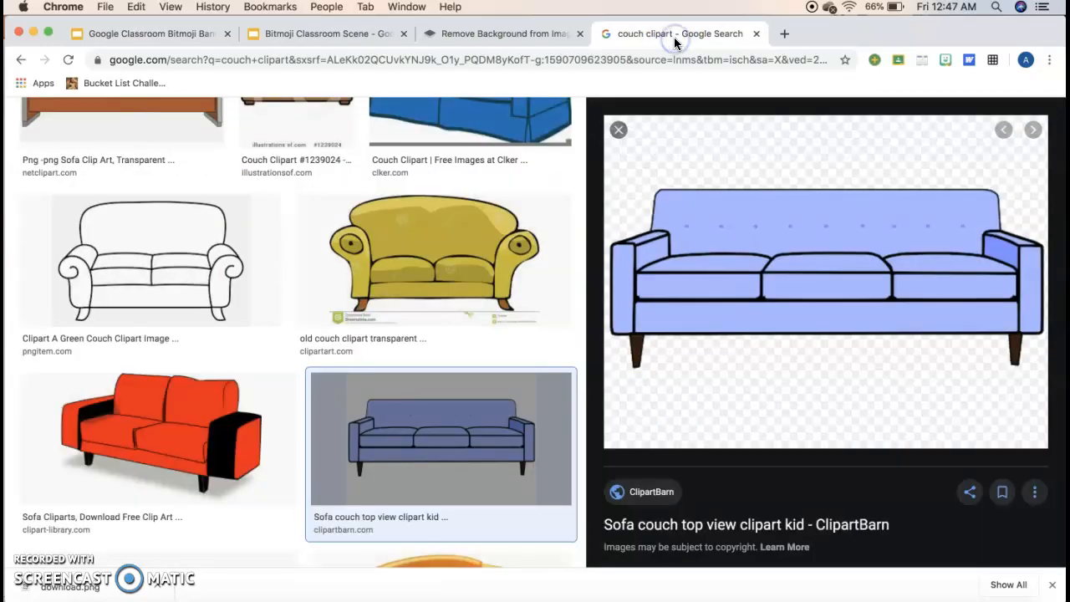
pyautogui.scroll(10, 443, 327)
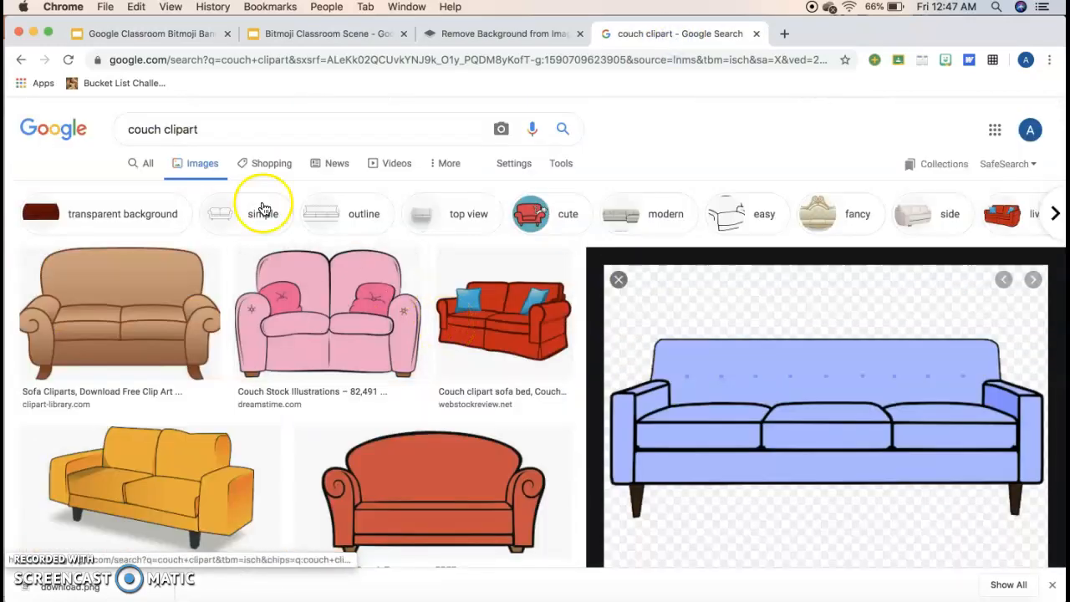
pyautogui.moveTo(194, 130); pyautogui.dragTo(102, 132)
pyautogui.write('clock clipart')
pyautogui.press('Return')
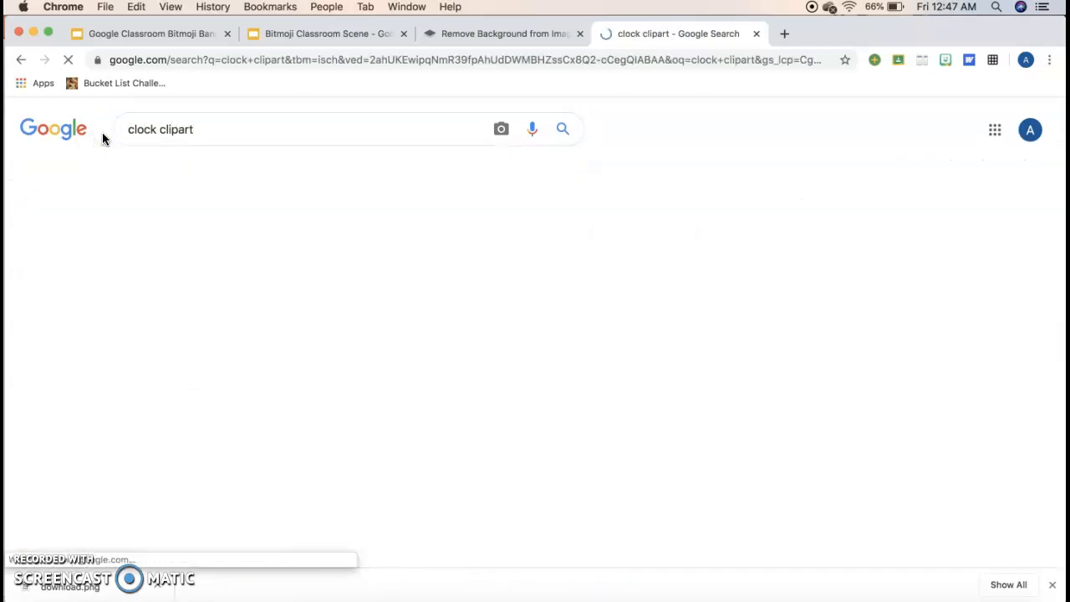
# Open the first black-rimmed Pinterest clock result and save its image as a PNG on the iCloud Desktop.
pyautogui.click(114, 332)
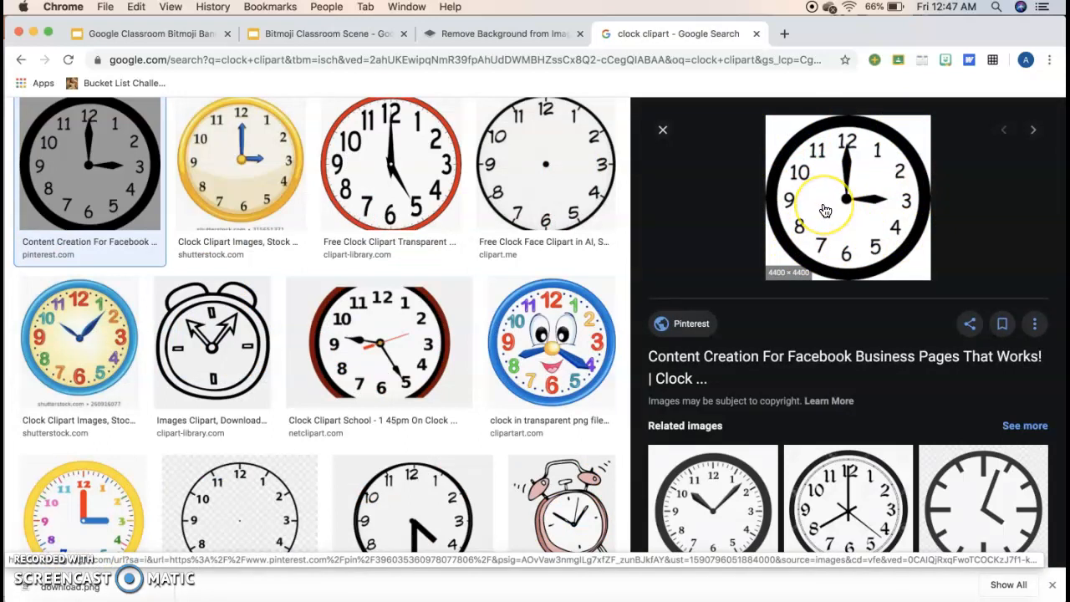
pyautogui.rightClick(823, 201)
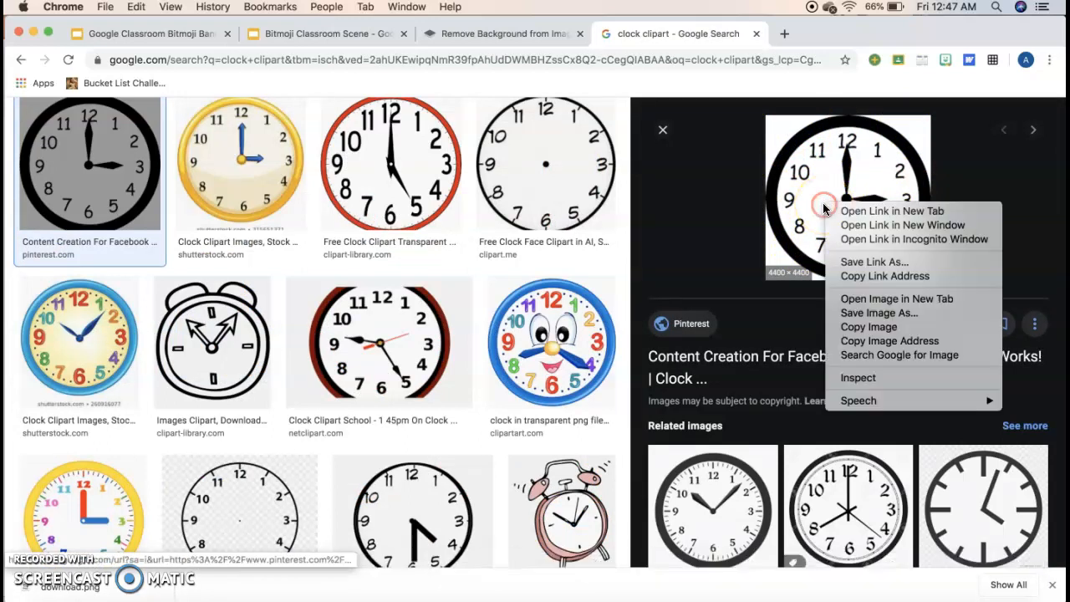
pyautogui.click(871, 313)
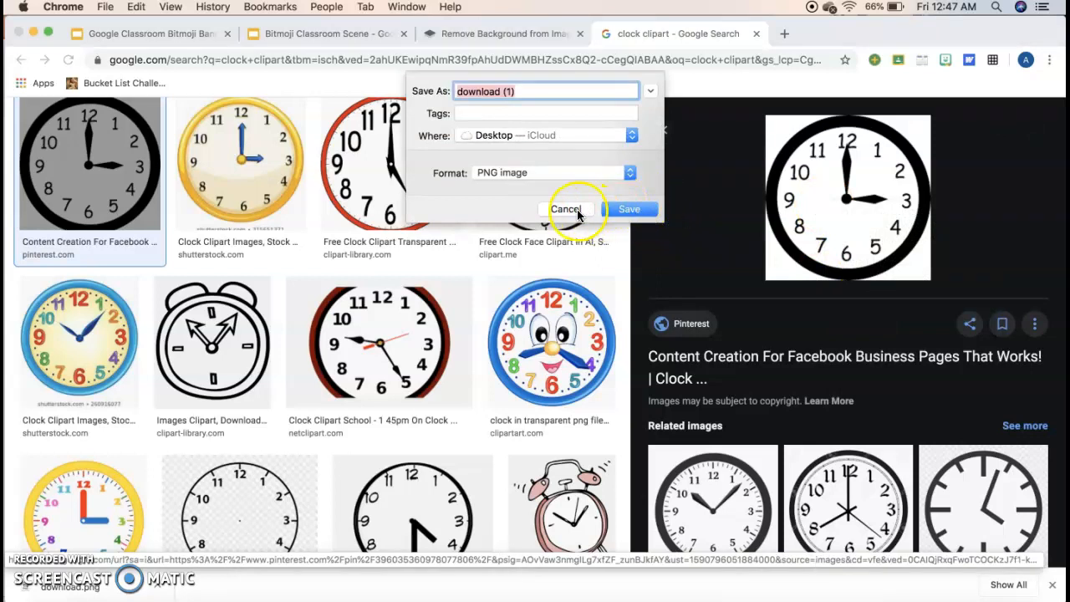
pyautogui.click(616, 209)
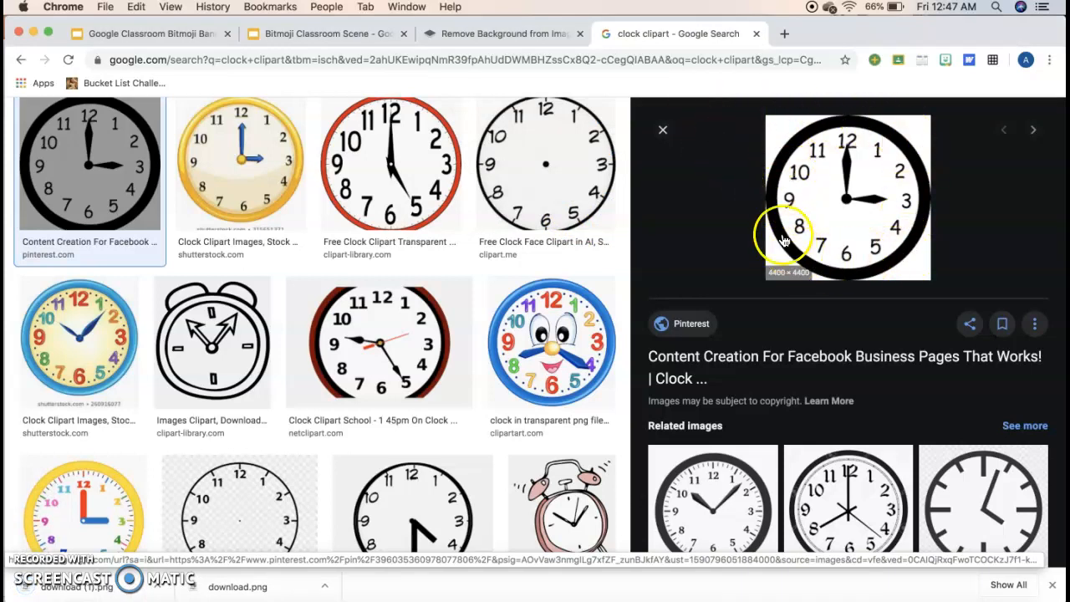
# Try the clock with its white background by copying it from Google Images into the banner slide, and delete it again.
pyautogui.rightClick(839, 150)
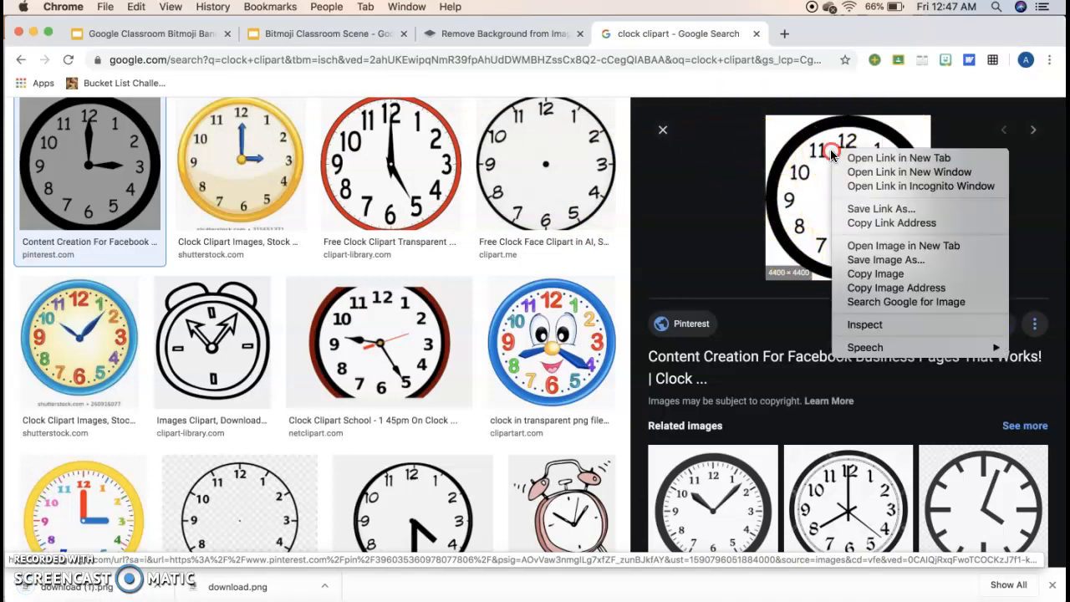
pyautogui.click(873, 274)
pyautogui.click(147, 35)
pyautogui.rightClick(296, 255)
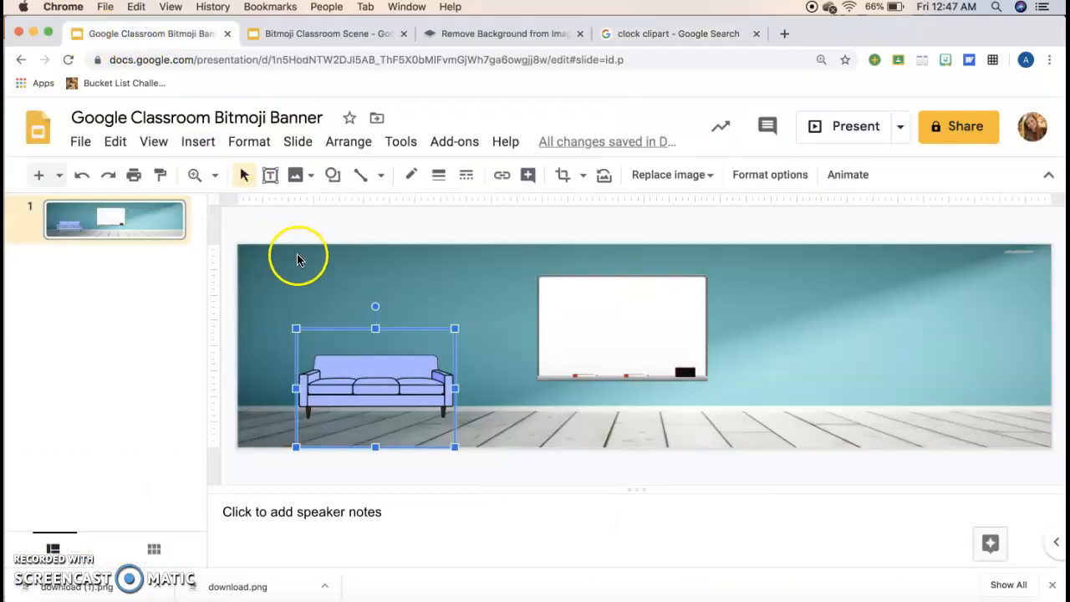
pyautogui.click(351, 245)
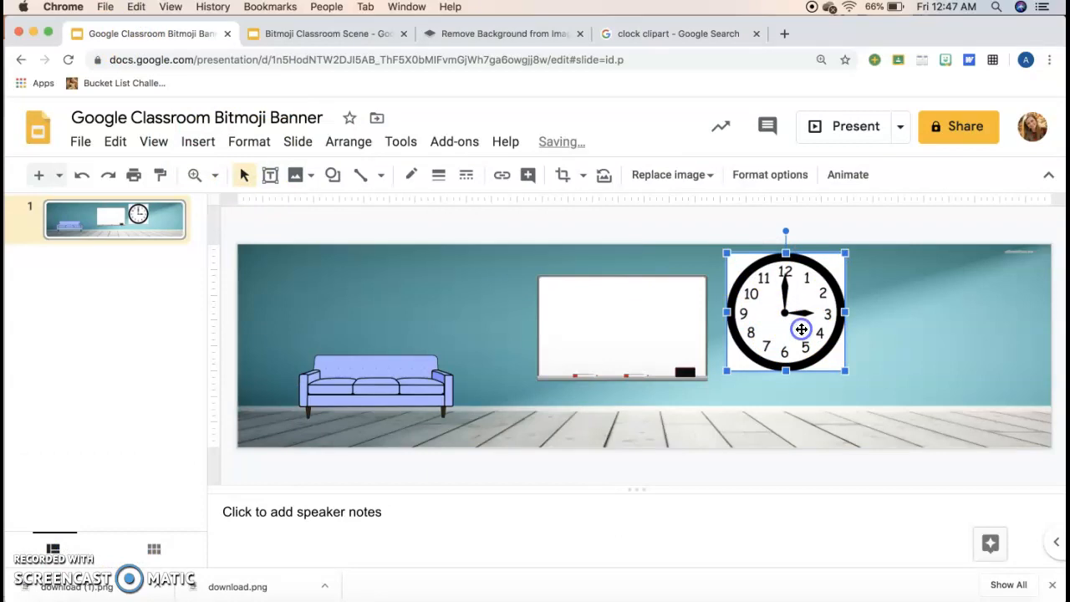
pyautogui.press('Delete')
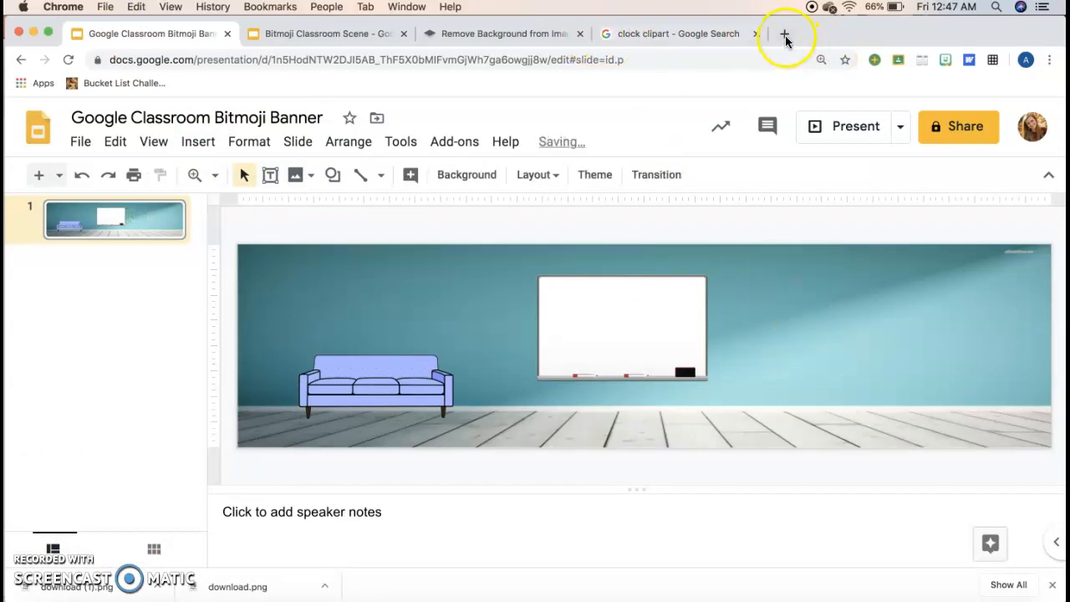
# Switch to remove.bg, run the saved clock image through background removal, and copy the transparent version.
pyautogui.click(545, 31)
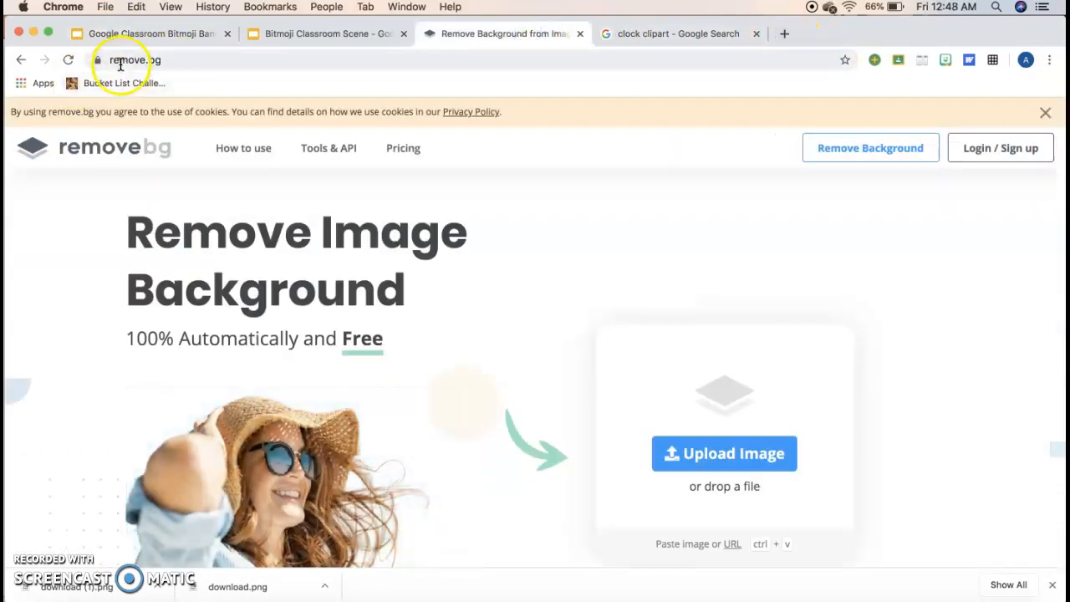
pyautogui.click(693, 452)
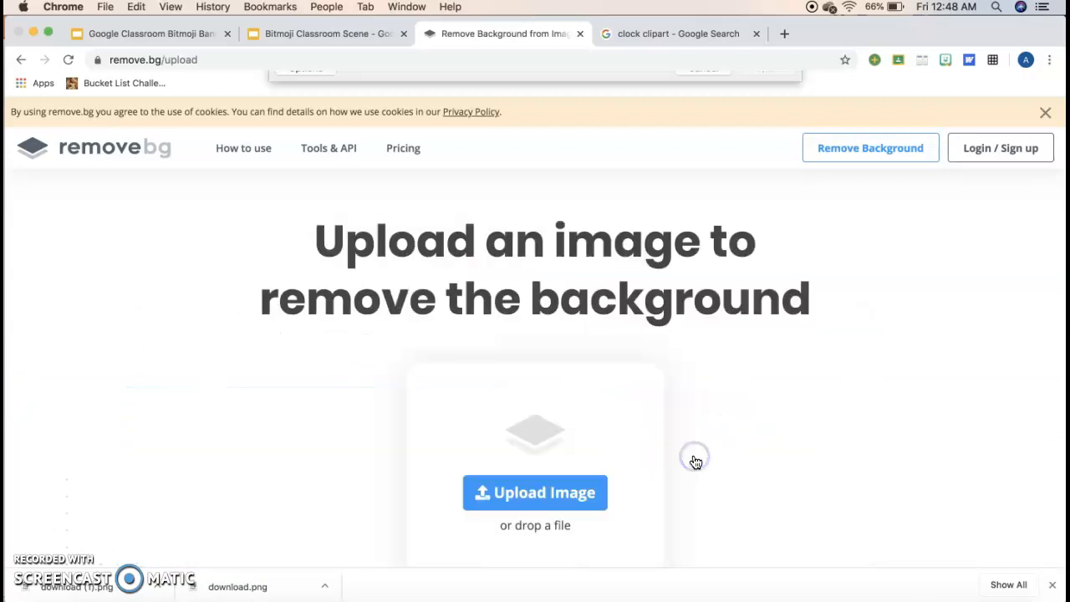
pyautogui.click(334, 124)
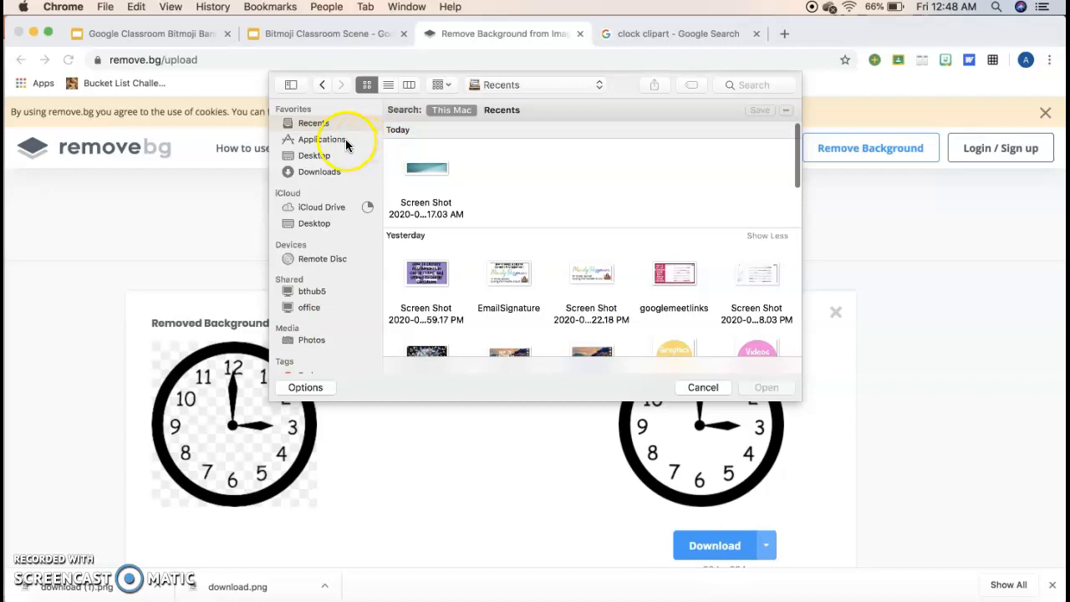
pyautogui.click(702, 388)
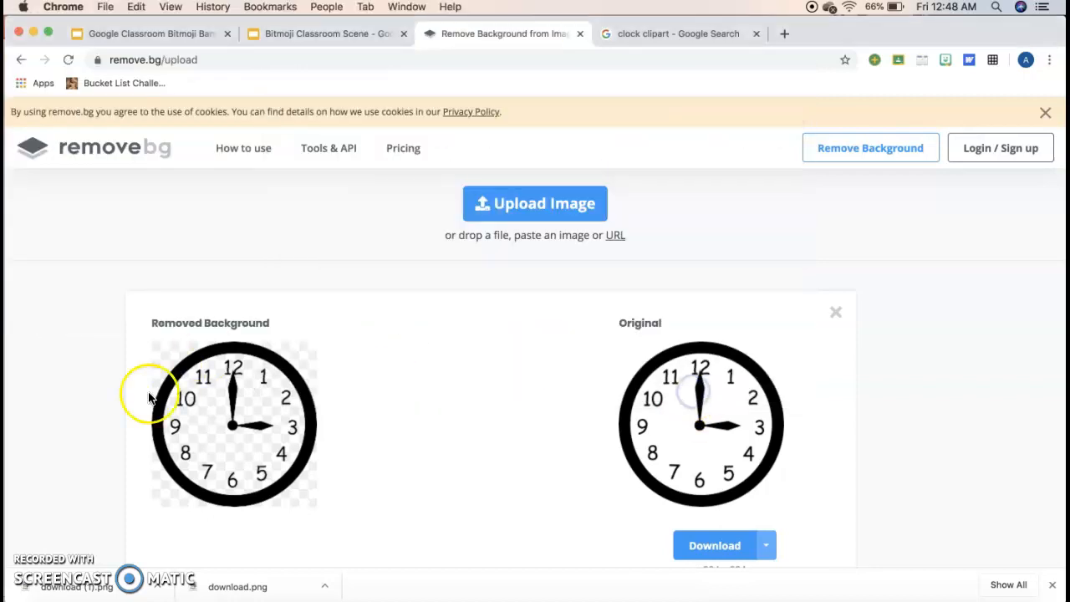
pyautogui.rightClick(237, 422)
pyautogui.click(286, 524)
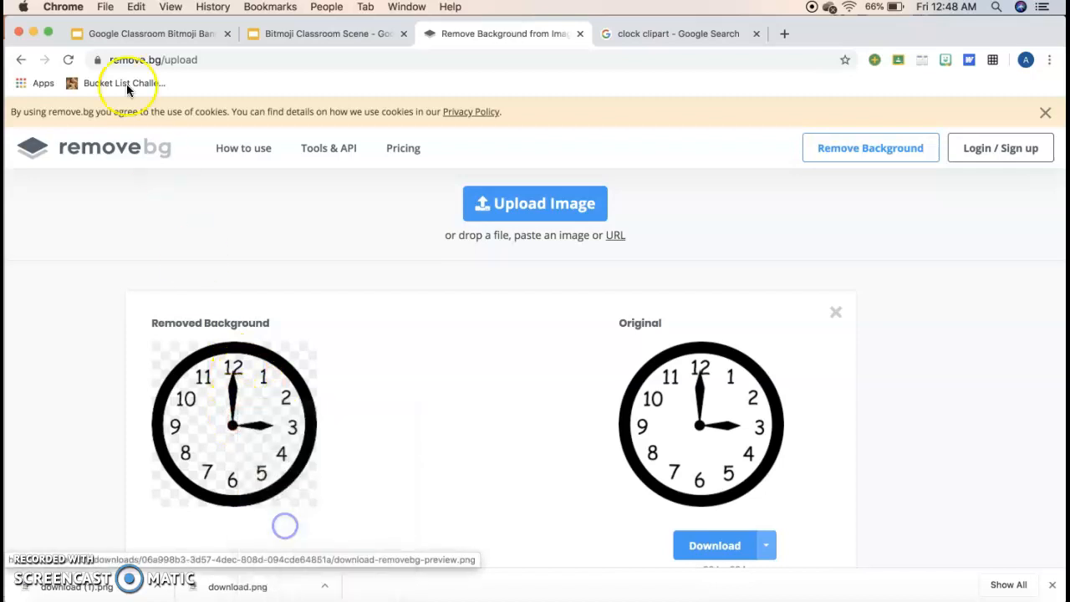
# Paste the transparent clock into the banner slide, shrink it, and place it on the wall centred above the blue couch.
pyautogui.click(146, 38)
pyautogui.rightClick(396, 275)
pyautogui.click(444, 248)
pyautogui.moveTo(731, 372); pyautogui.dragTo(765, 333)
pyautogui.moveTo(823, 299); pyautogui.dragTo(393, 306)
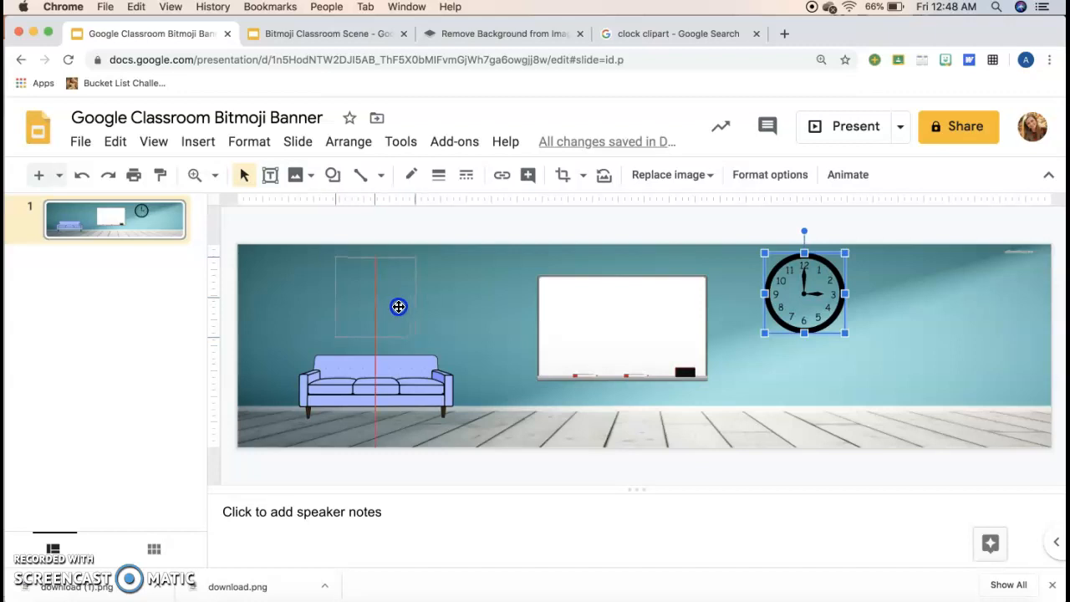
pyautogui.moveTo(397, 311); pyautogui.dragTo(396, 310)
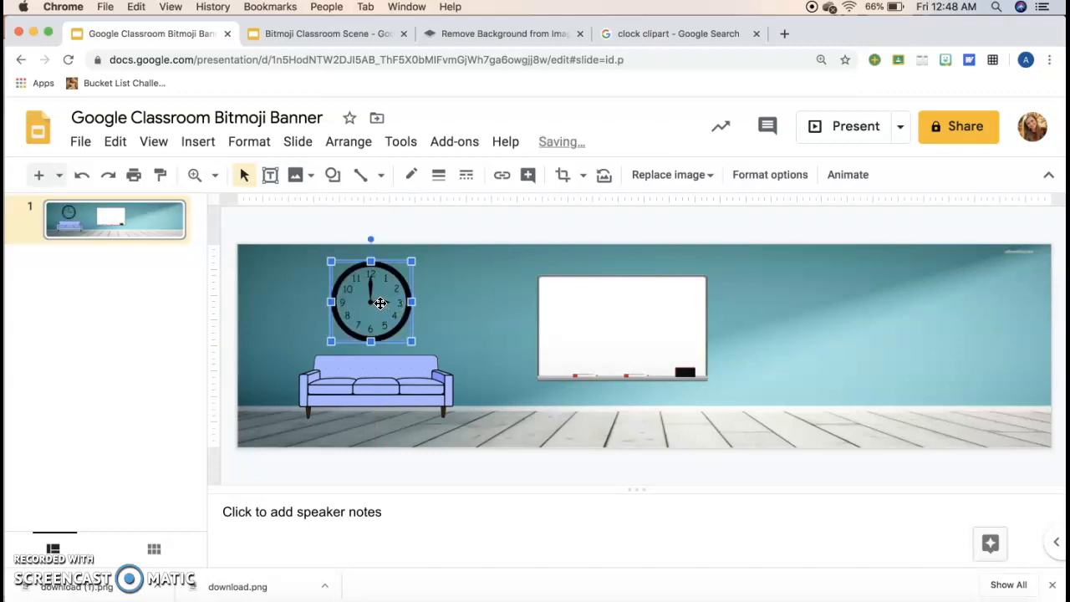
pyautogui.moveTo(380, 303); pyautogui.dragTo(386, 307)
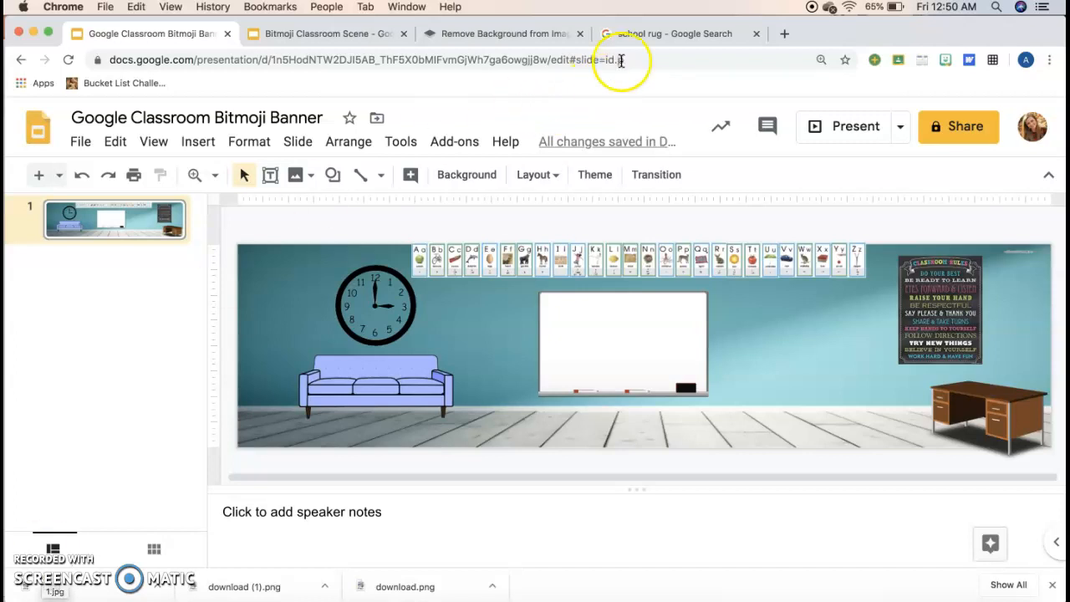
# Try the background-free rainbow school rug on the banner by pasting it in front of the whiteboard, and delete it again.
pyautogui.click(627, 34)
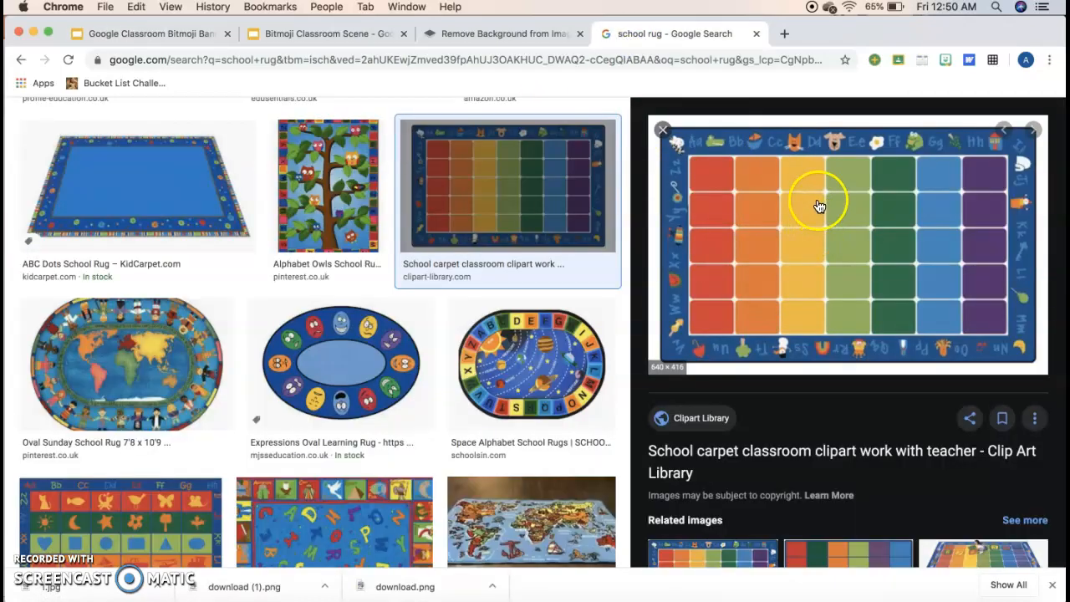
pyautogui.click(491, 37)
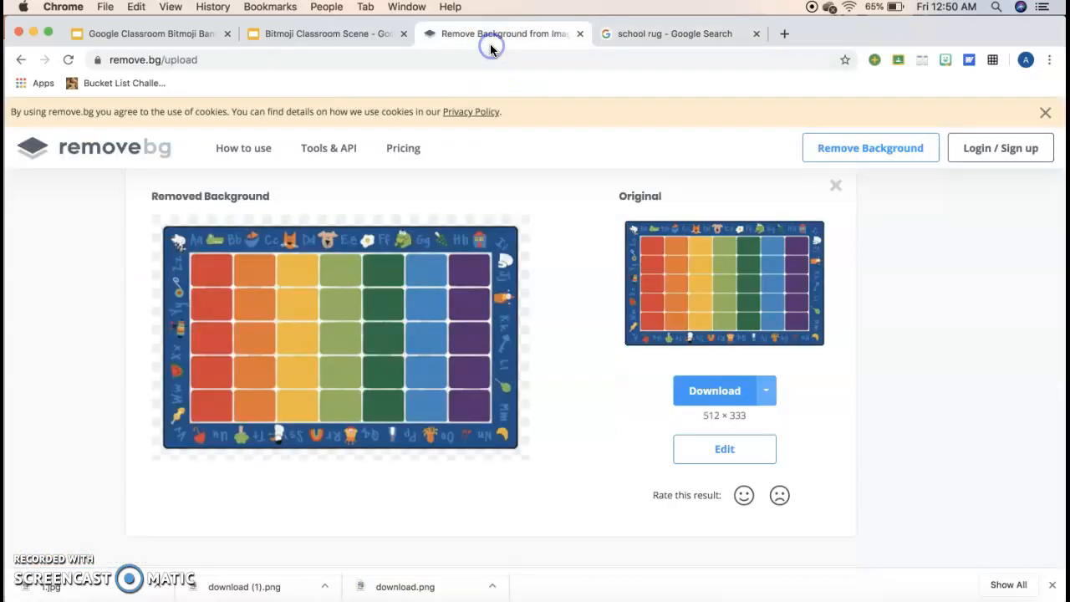
pyautogui.click(159, 33)
pyautogui.rightClick(465, 347)
pyautogui.click(517, 269)
pyautogui.moveTo(711, 365); pyautogui.dragTo(681, 411)
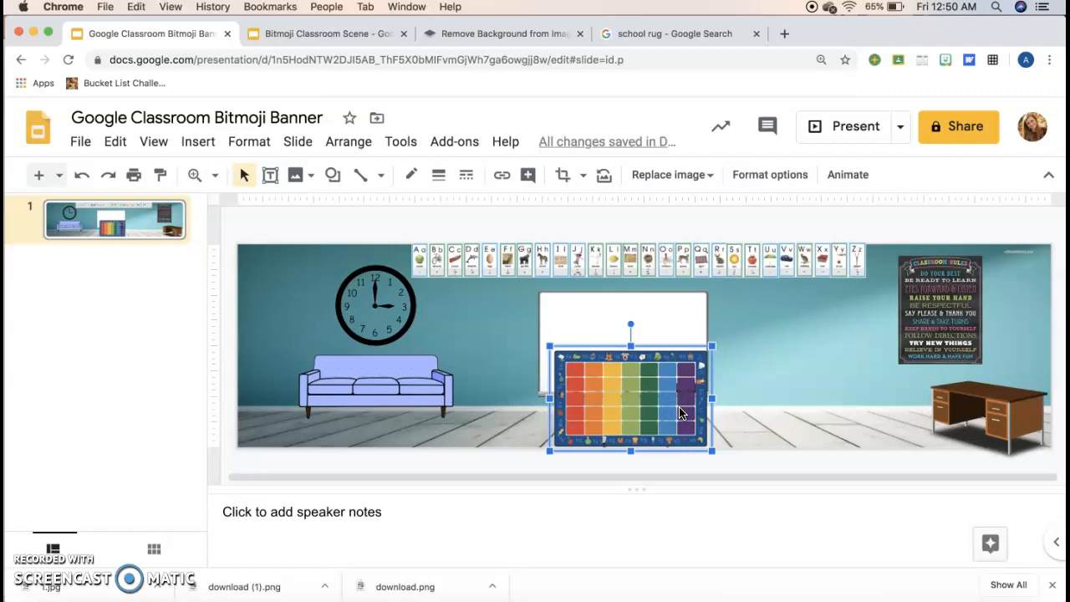
pyautogui.press('BackSpace')
# Switch to the Presentation4 window in PowerPoint and add a new slide after the purple Google Forms slide.
pyautogui.rightClick(637, 593)
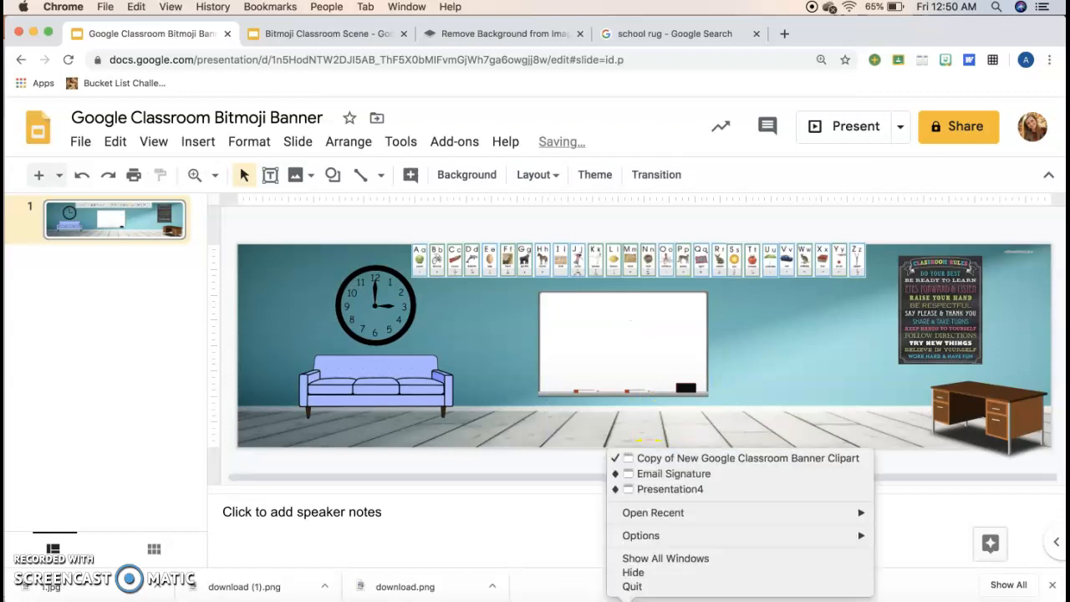
pyautogui.click(654, 517)
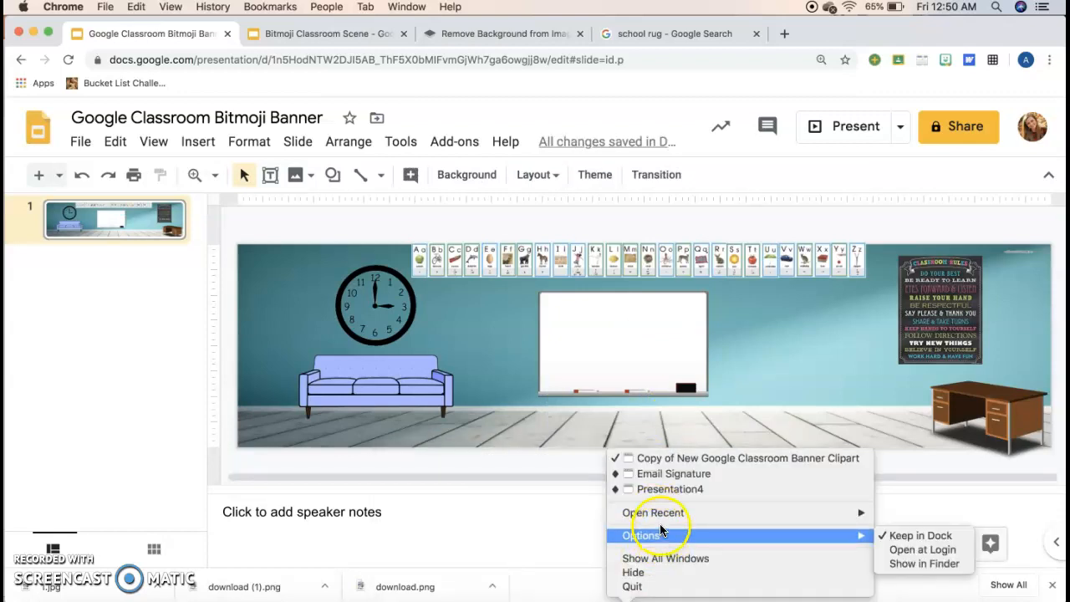
pyautogui.click(674, 492)
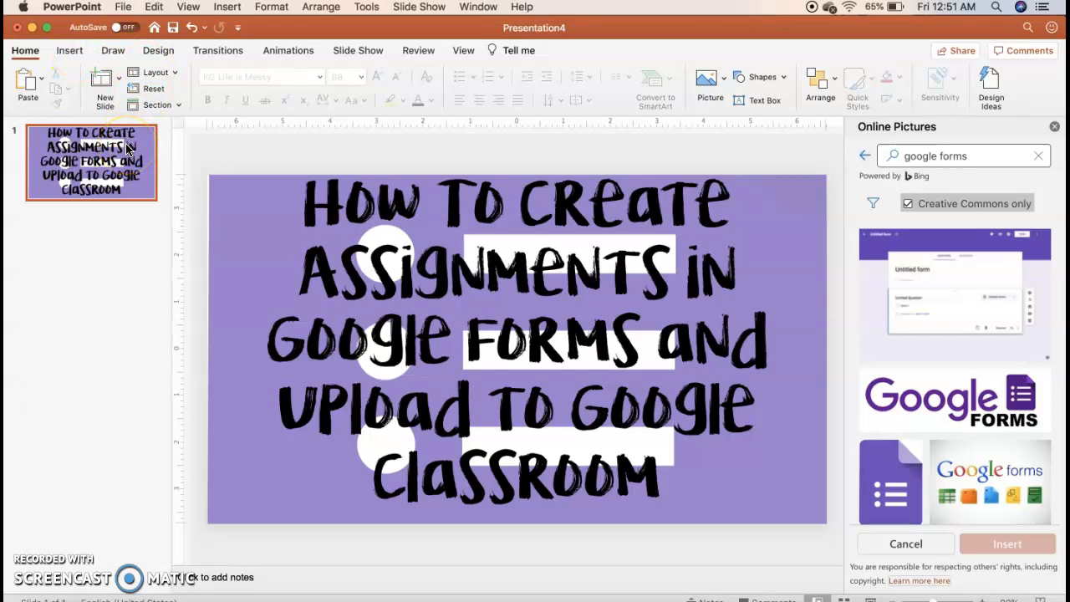
pyautogui.click(101, 77)
pyautogui.click(109, 221)
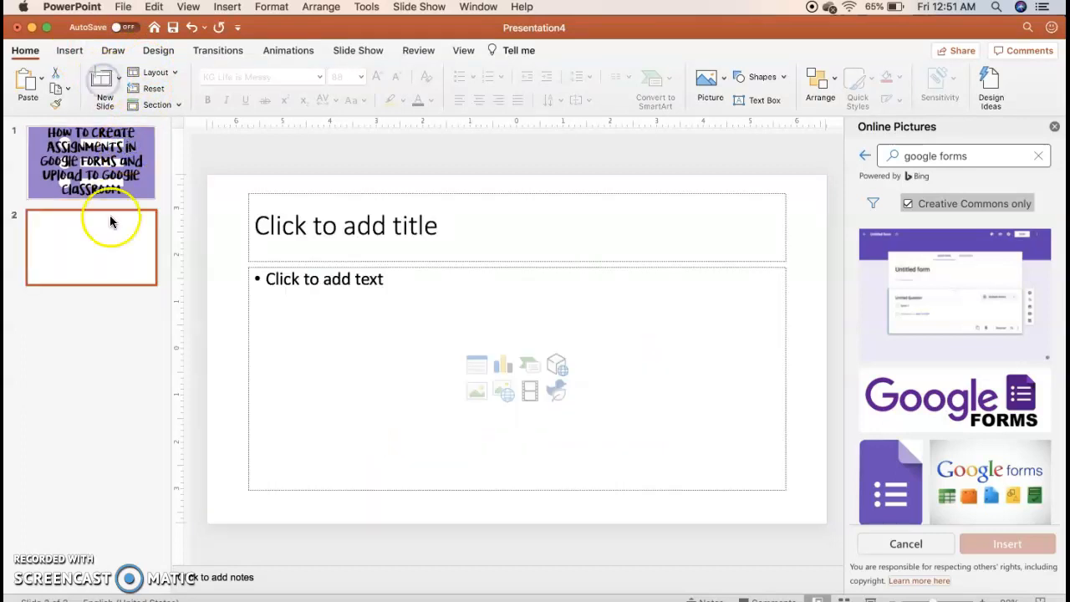